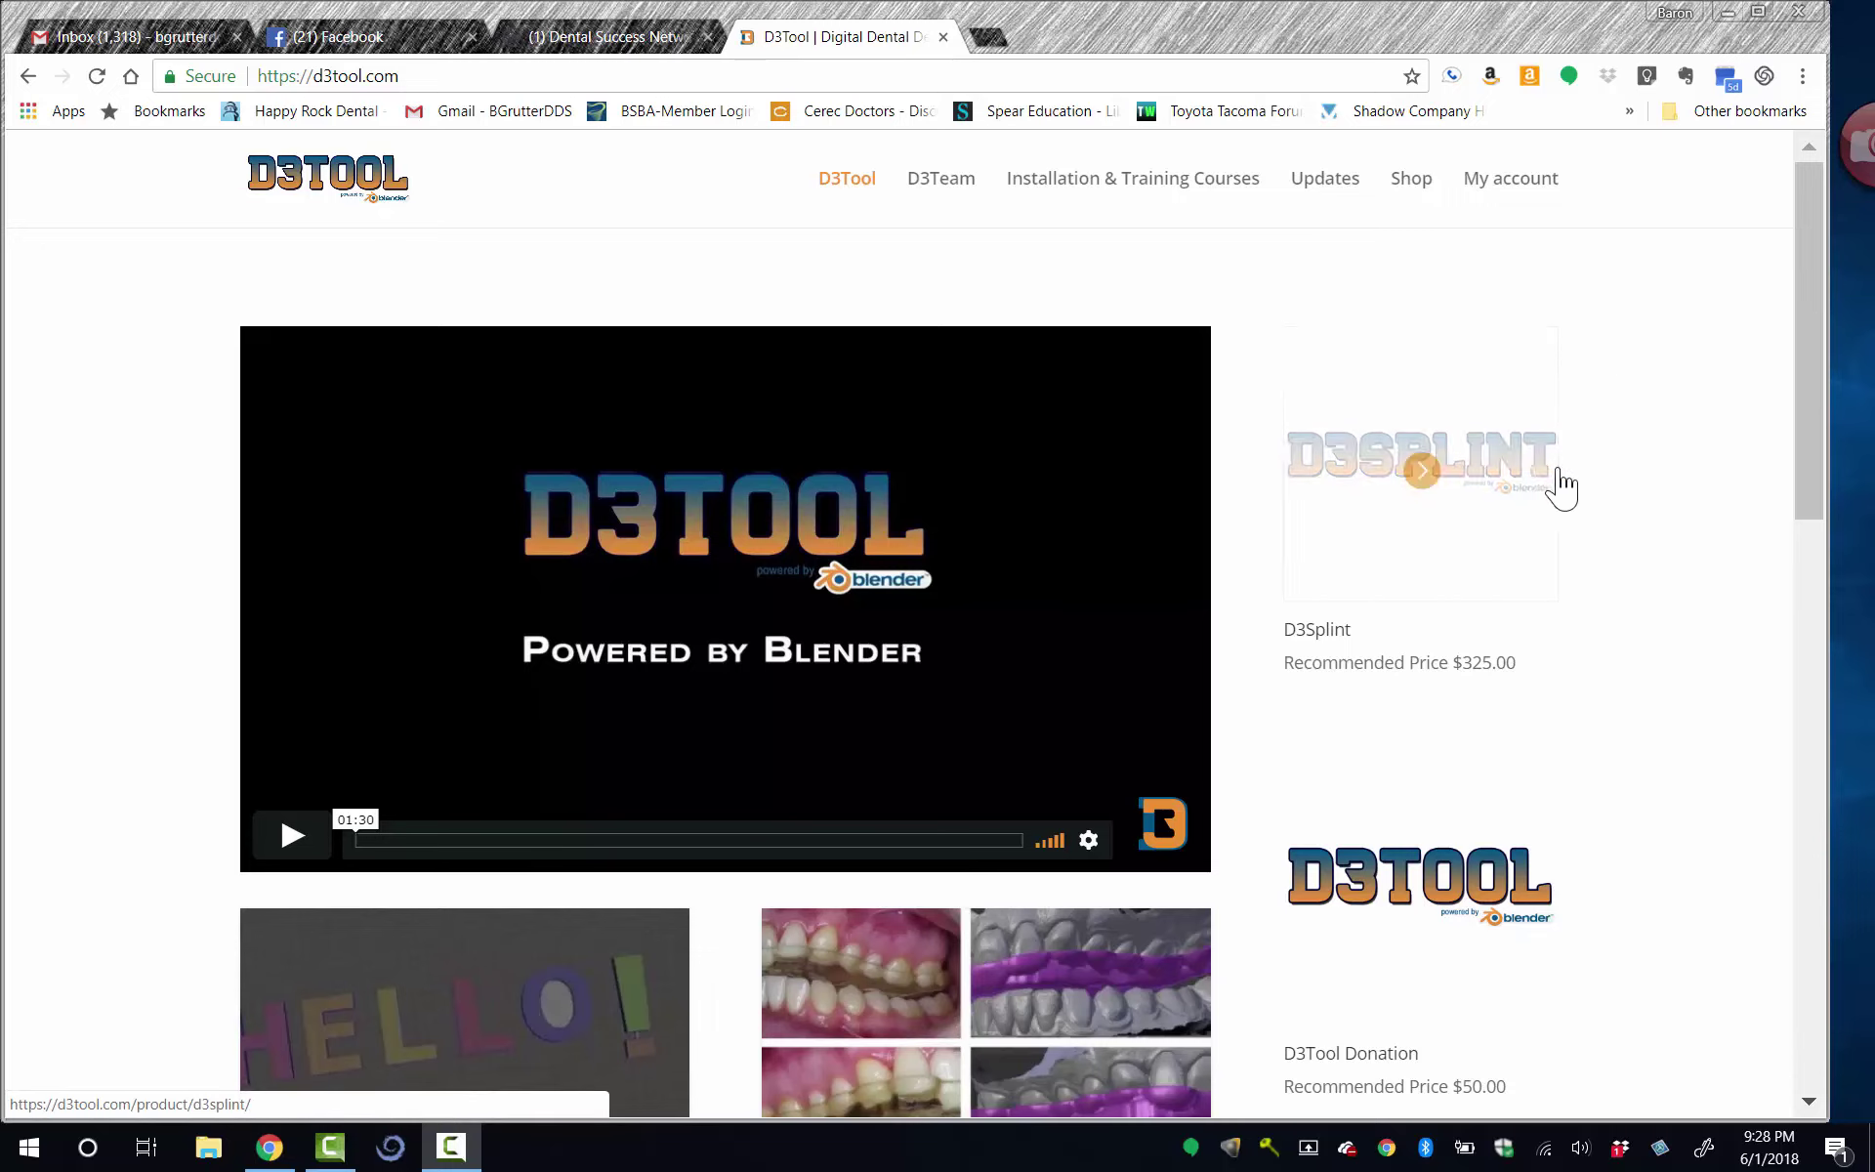
pyautogui.click(1737, 12)
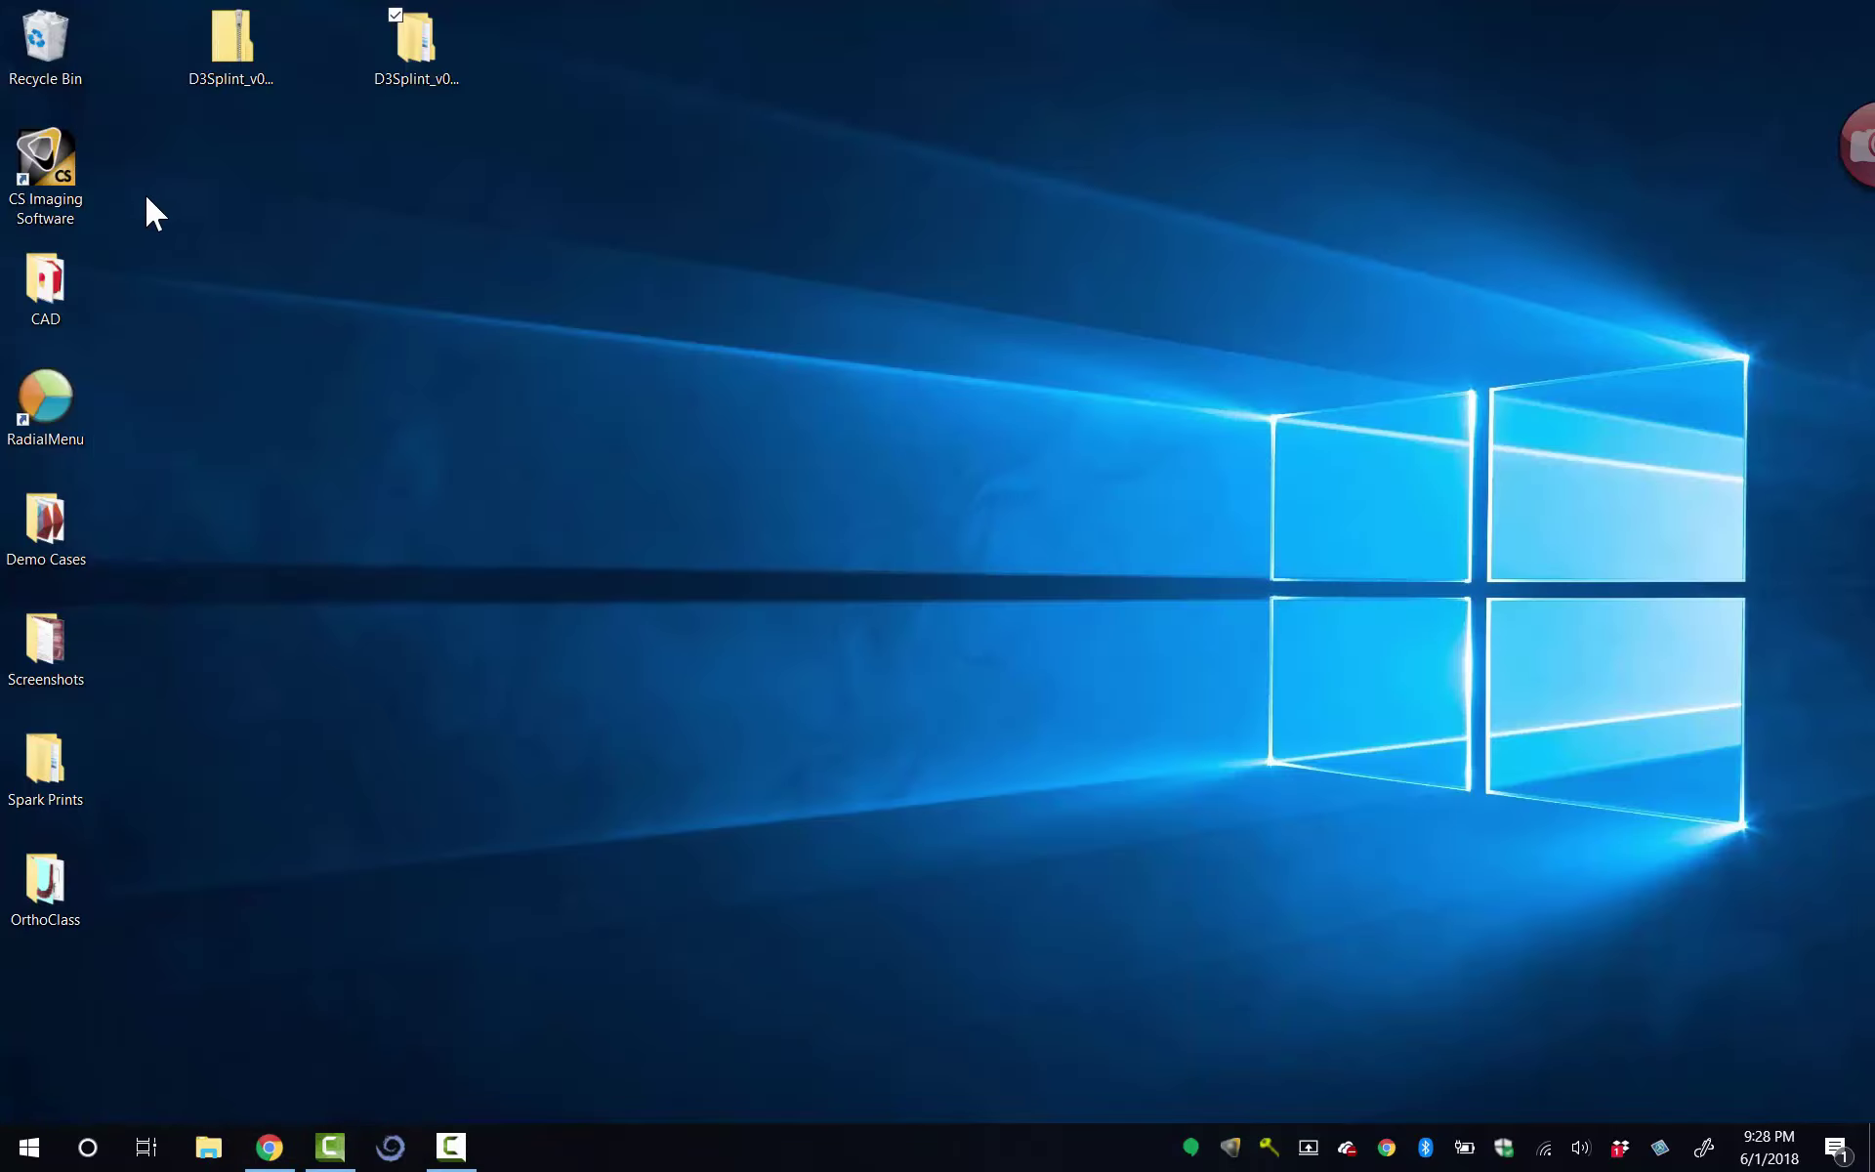
pyautogui.click(236, 68)
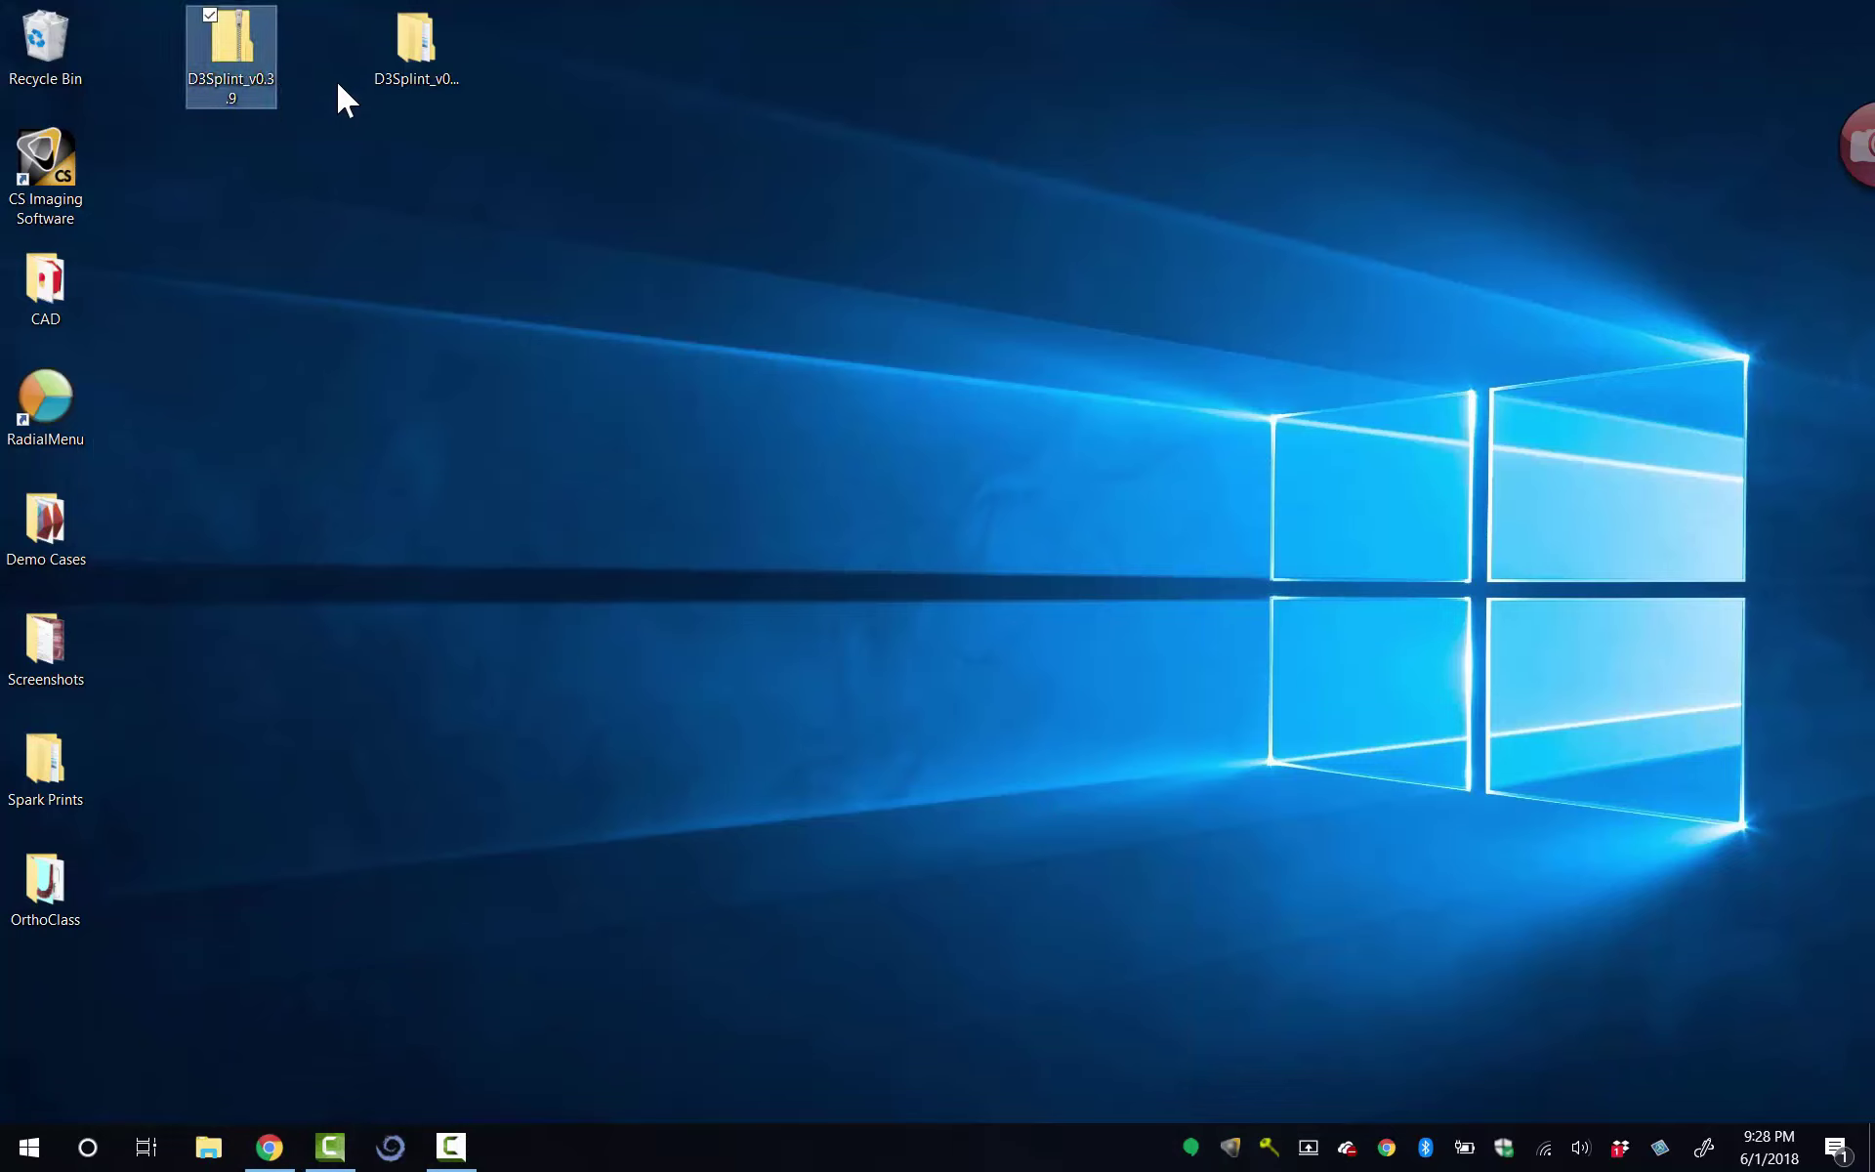
pyautogui.moveTo(230, 51)
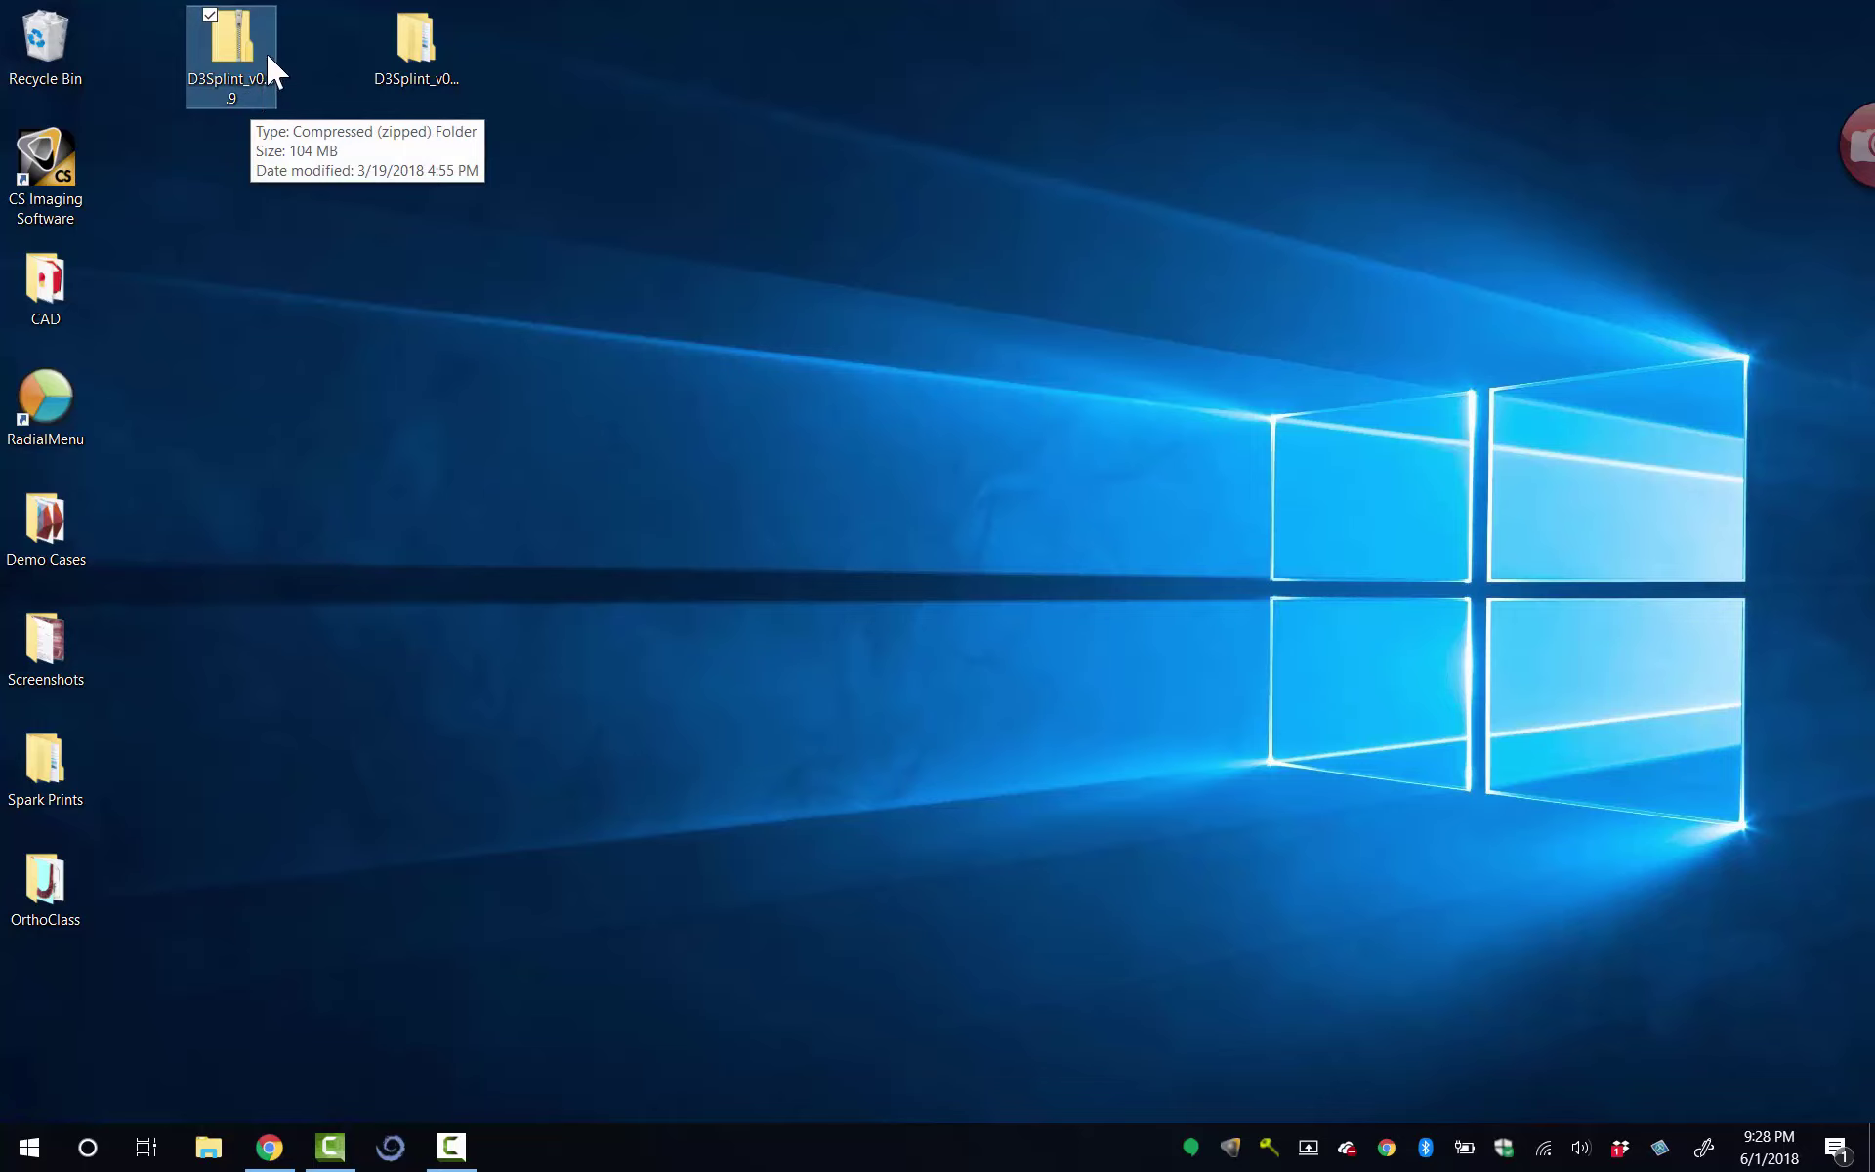
pyautogui.rightClick(223, 55)
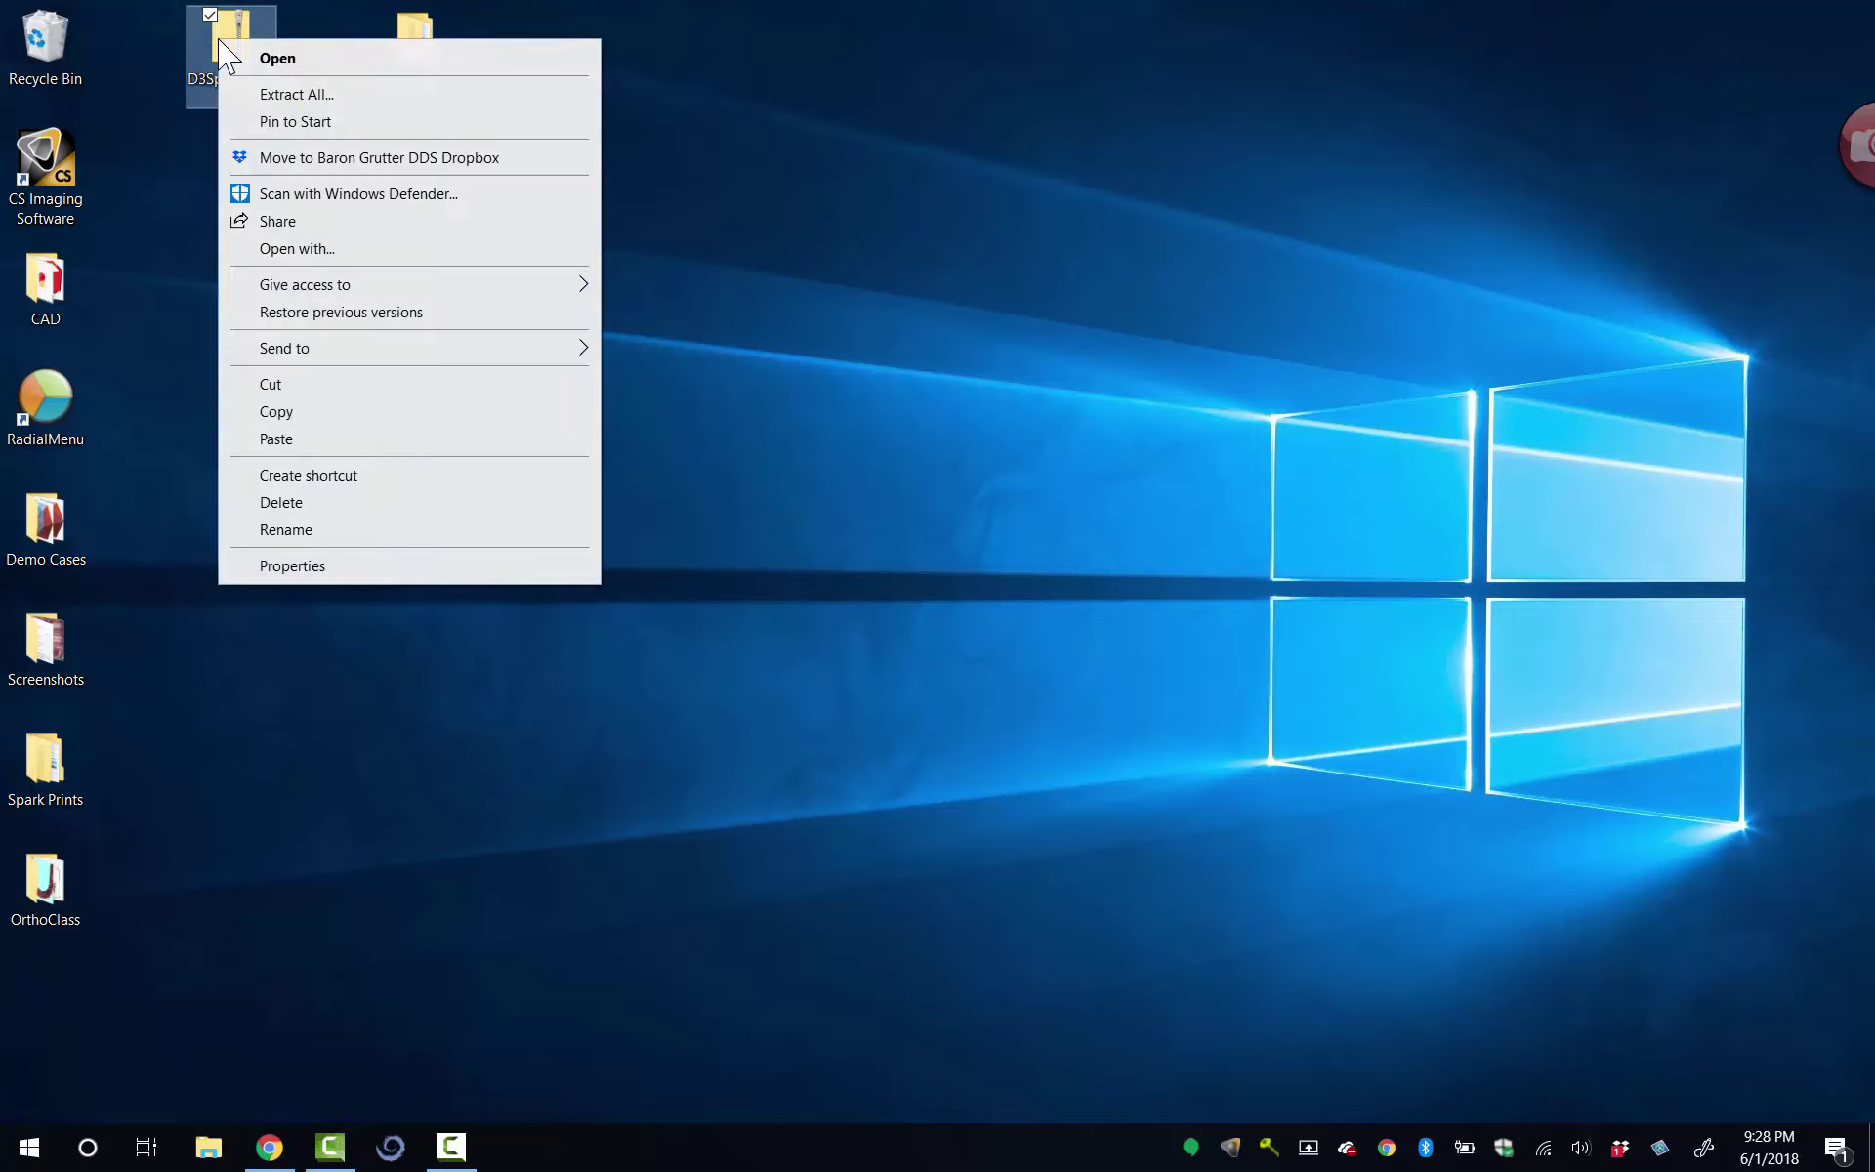
pyautogui.click(341, 103)
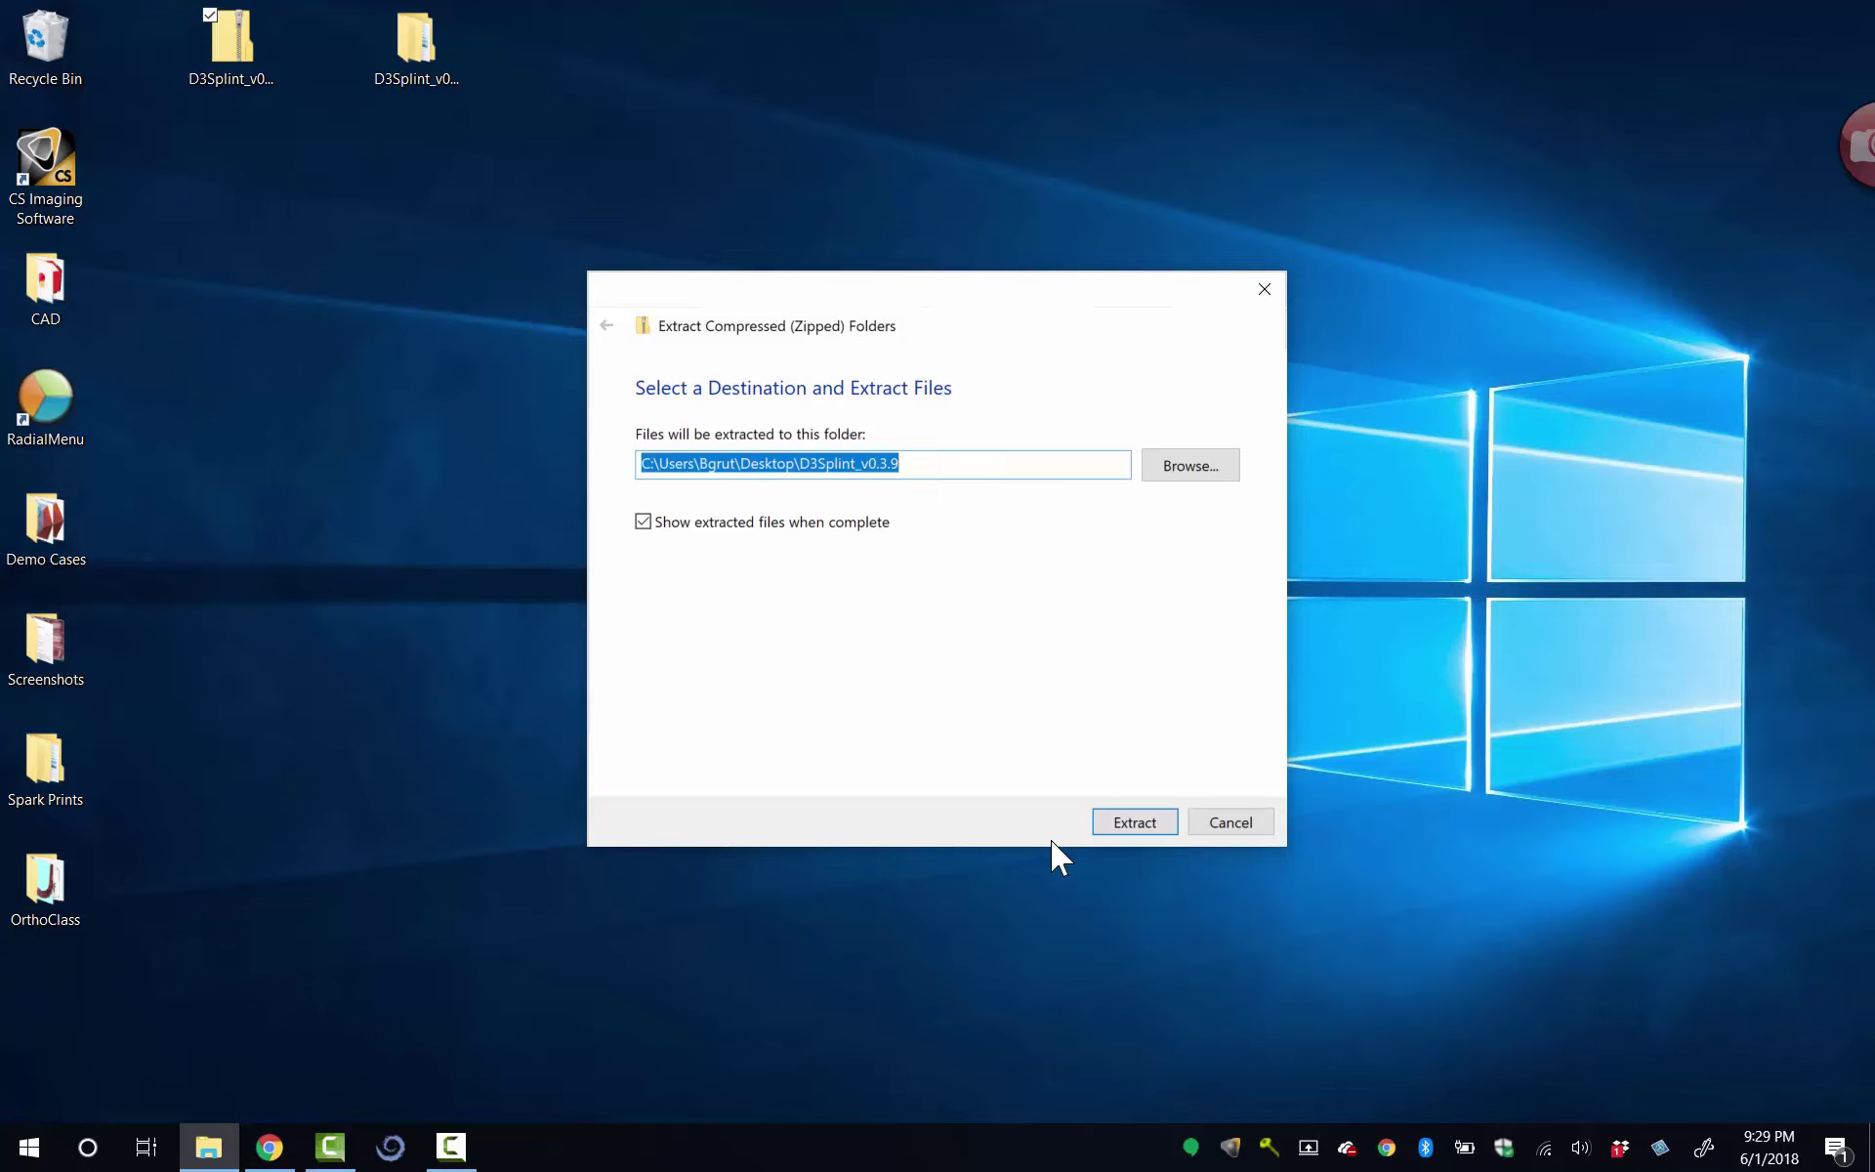
# Abandon the extraction and run d3splint.exe from the nested D3Splint_v0.3.9 folder
pyautogui.click(1229, 823)
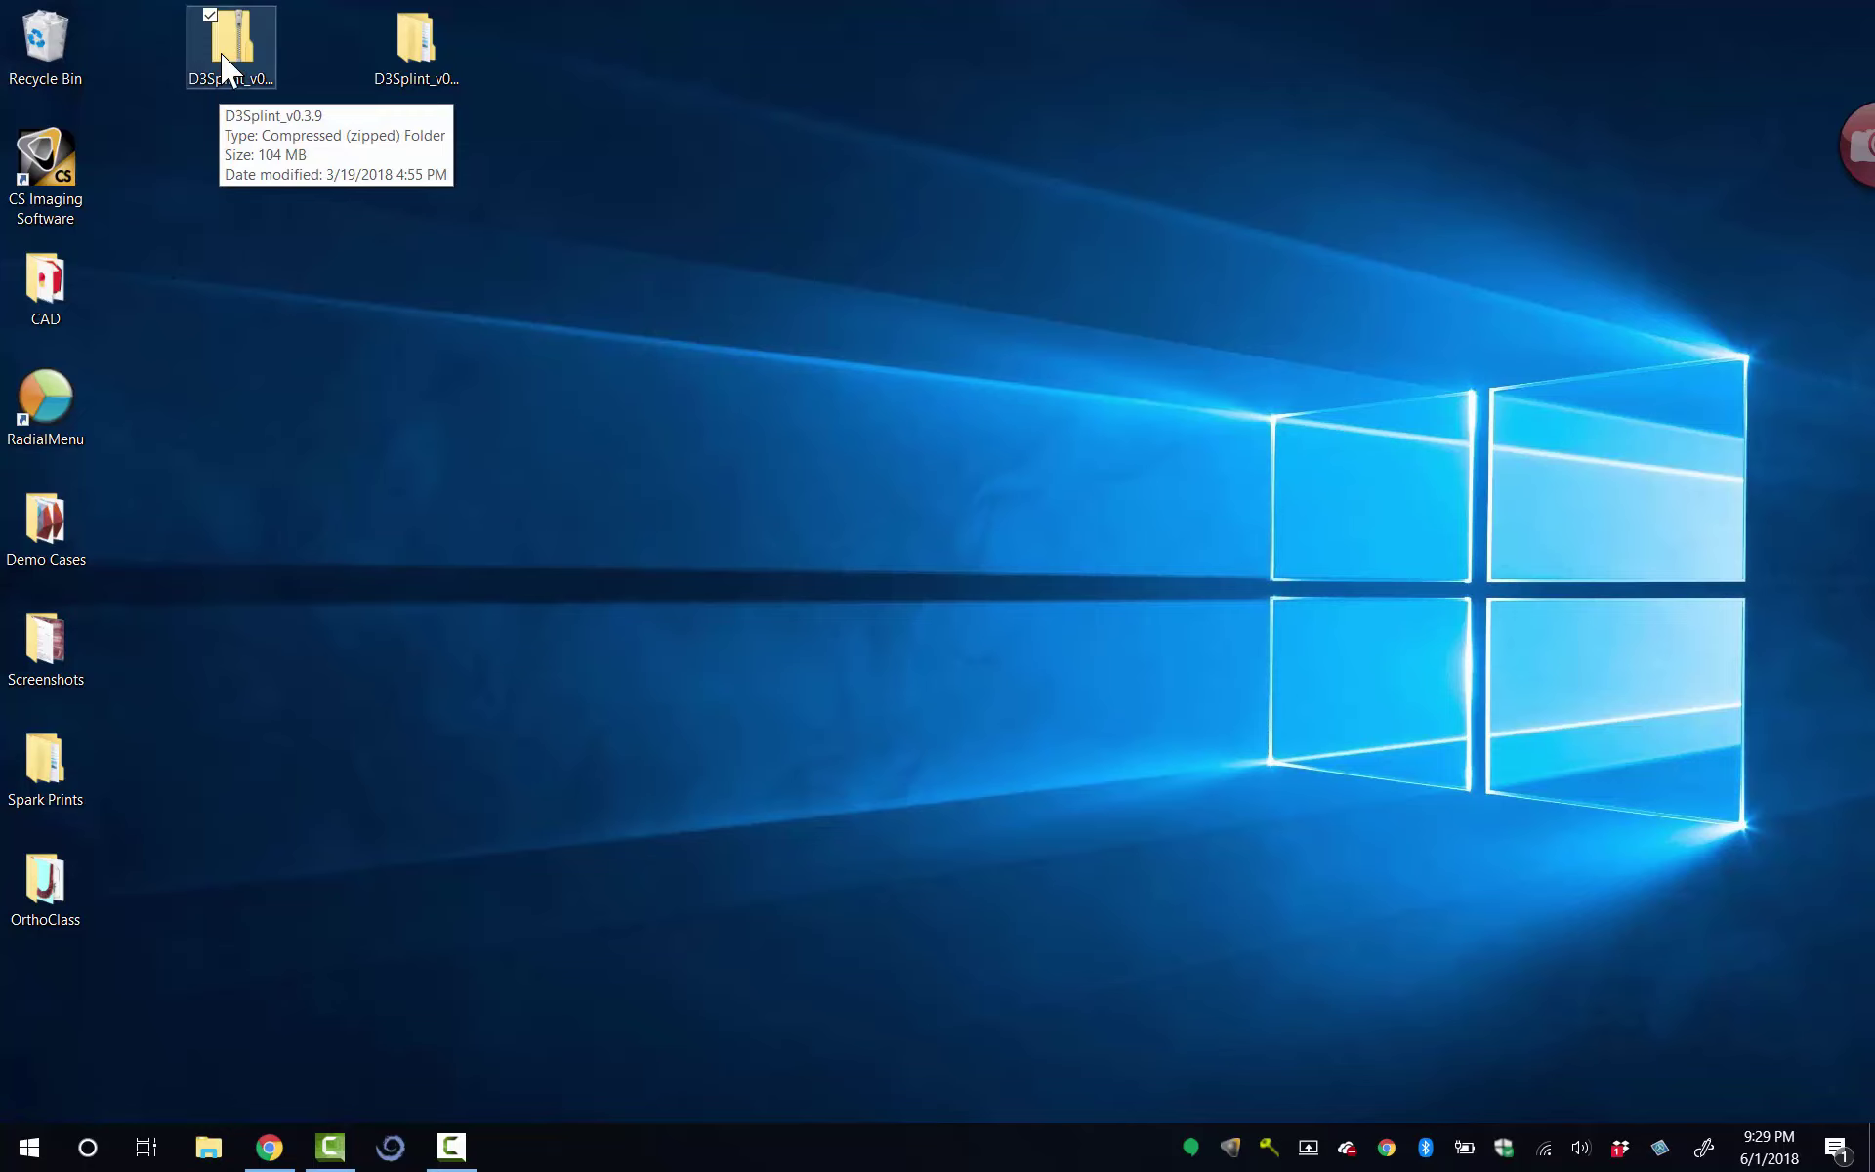
pyautogui.doubleClick(420, 44)
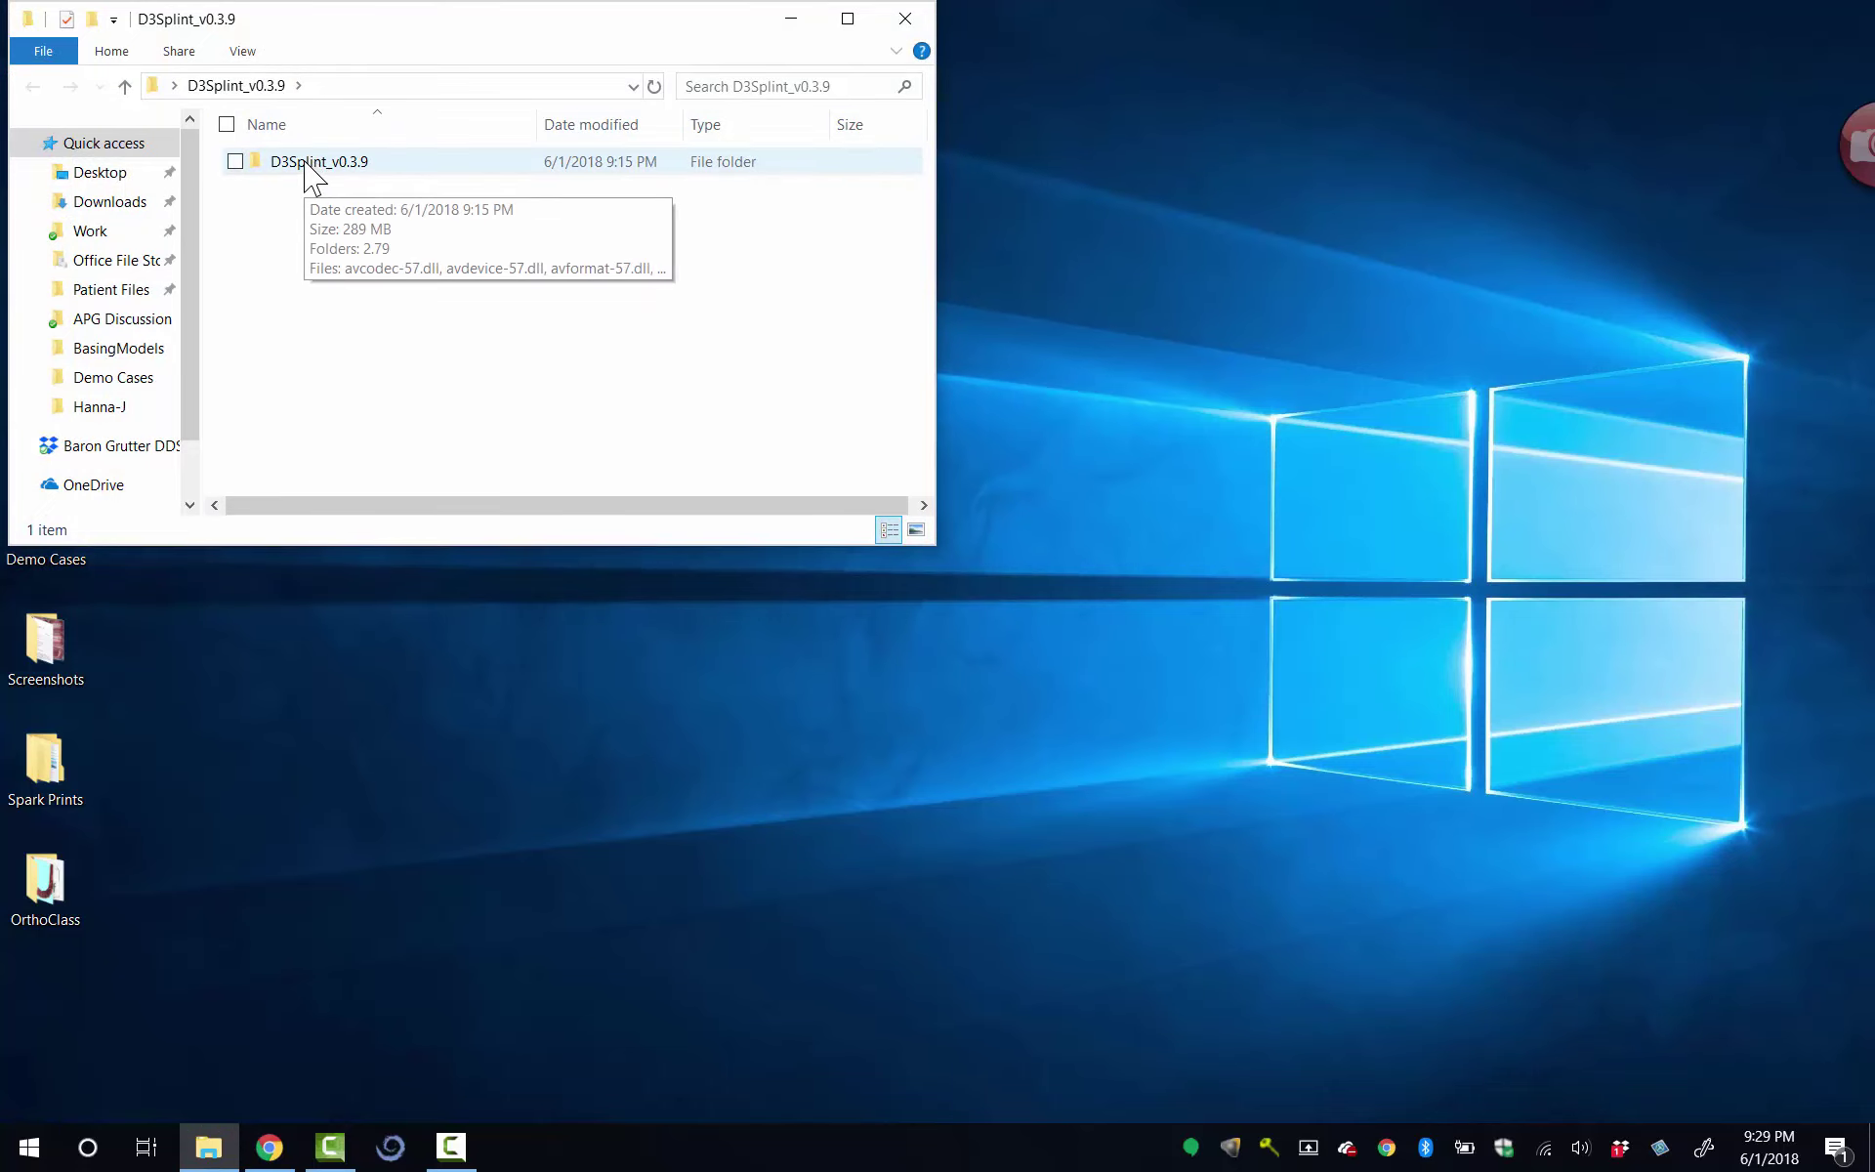
pyautogui.doubleClick(308, 164)
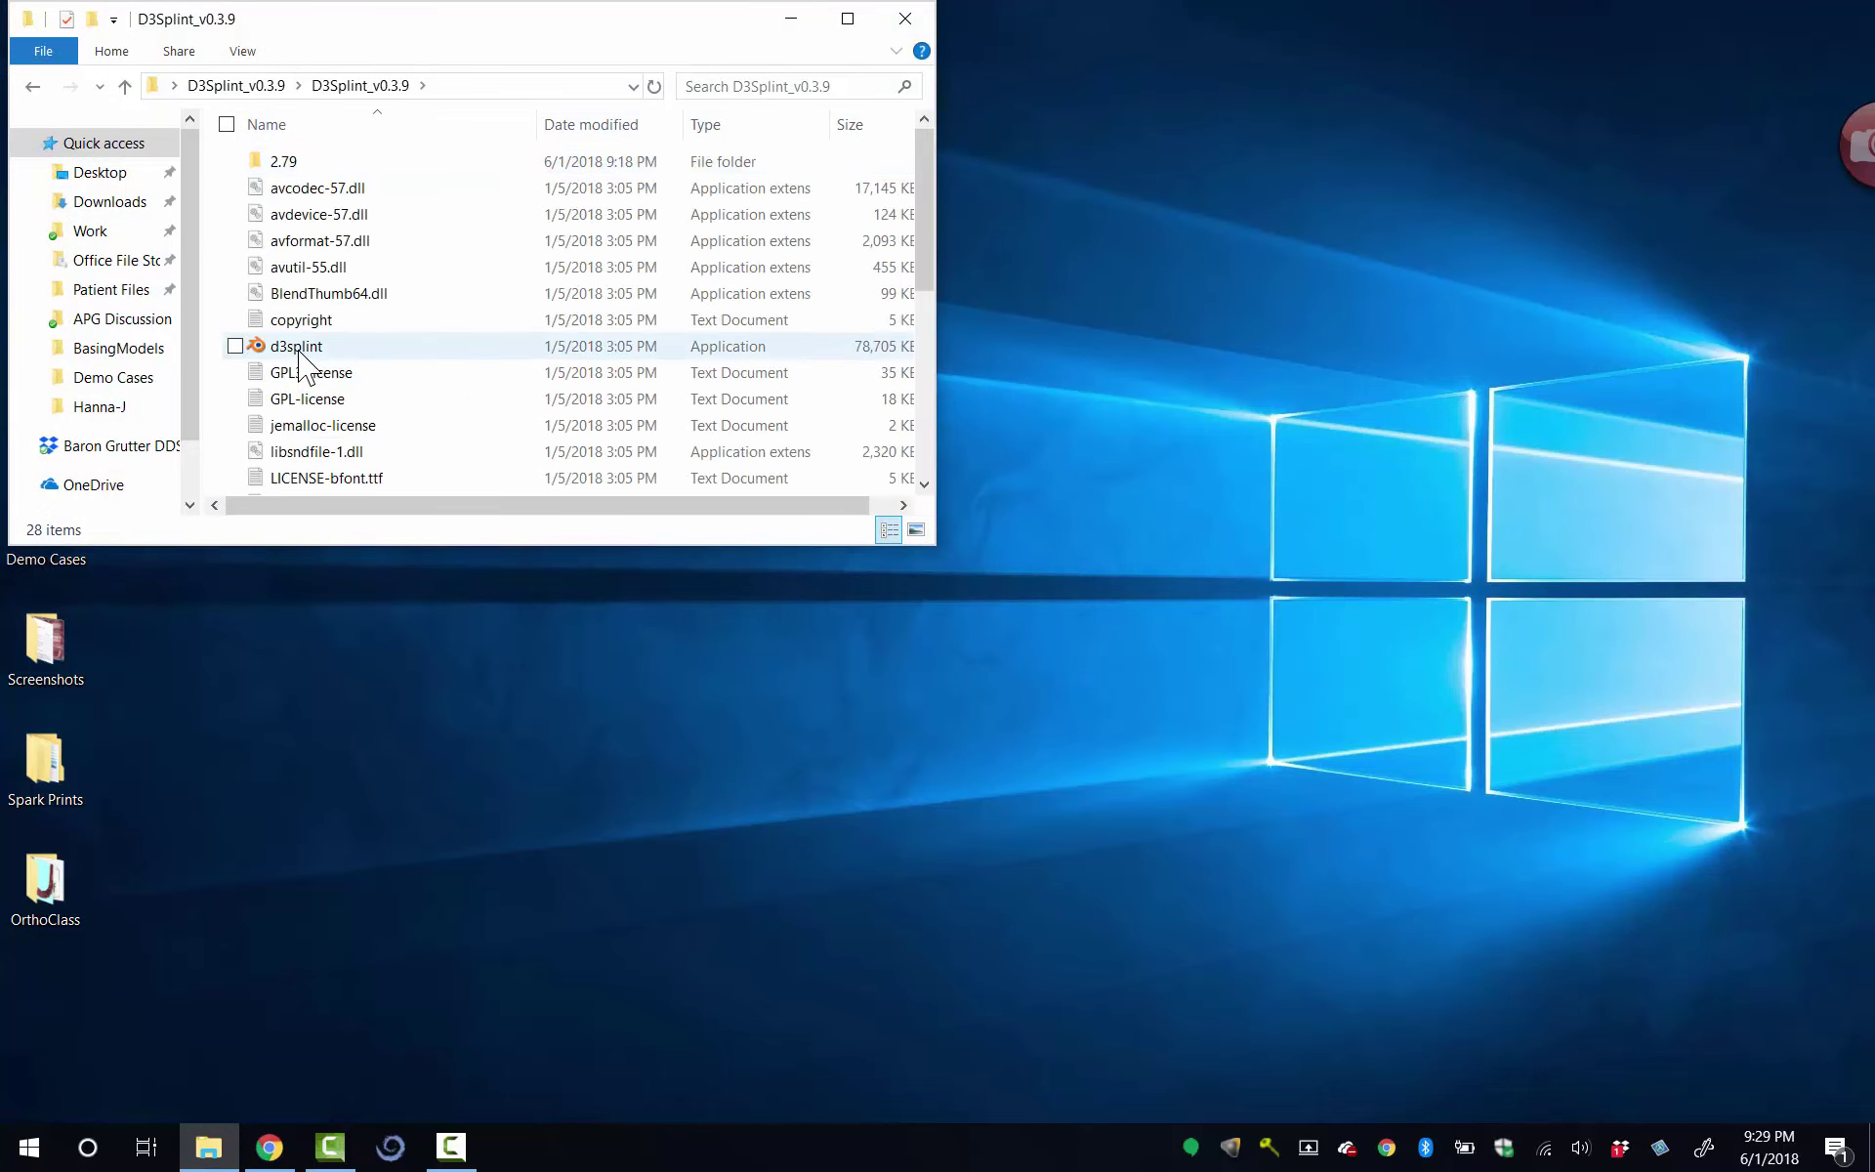
pyautogui.doubleClick(302, 348)
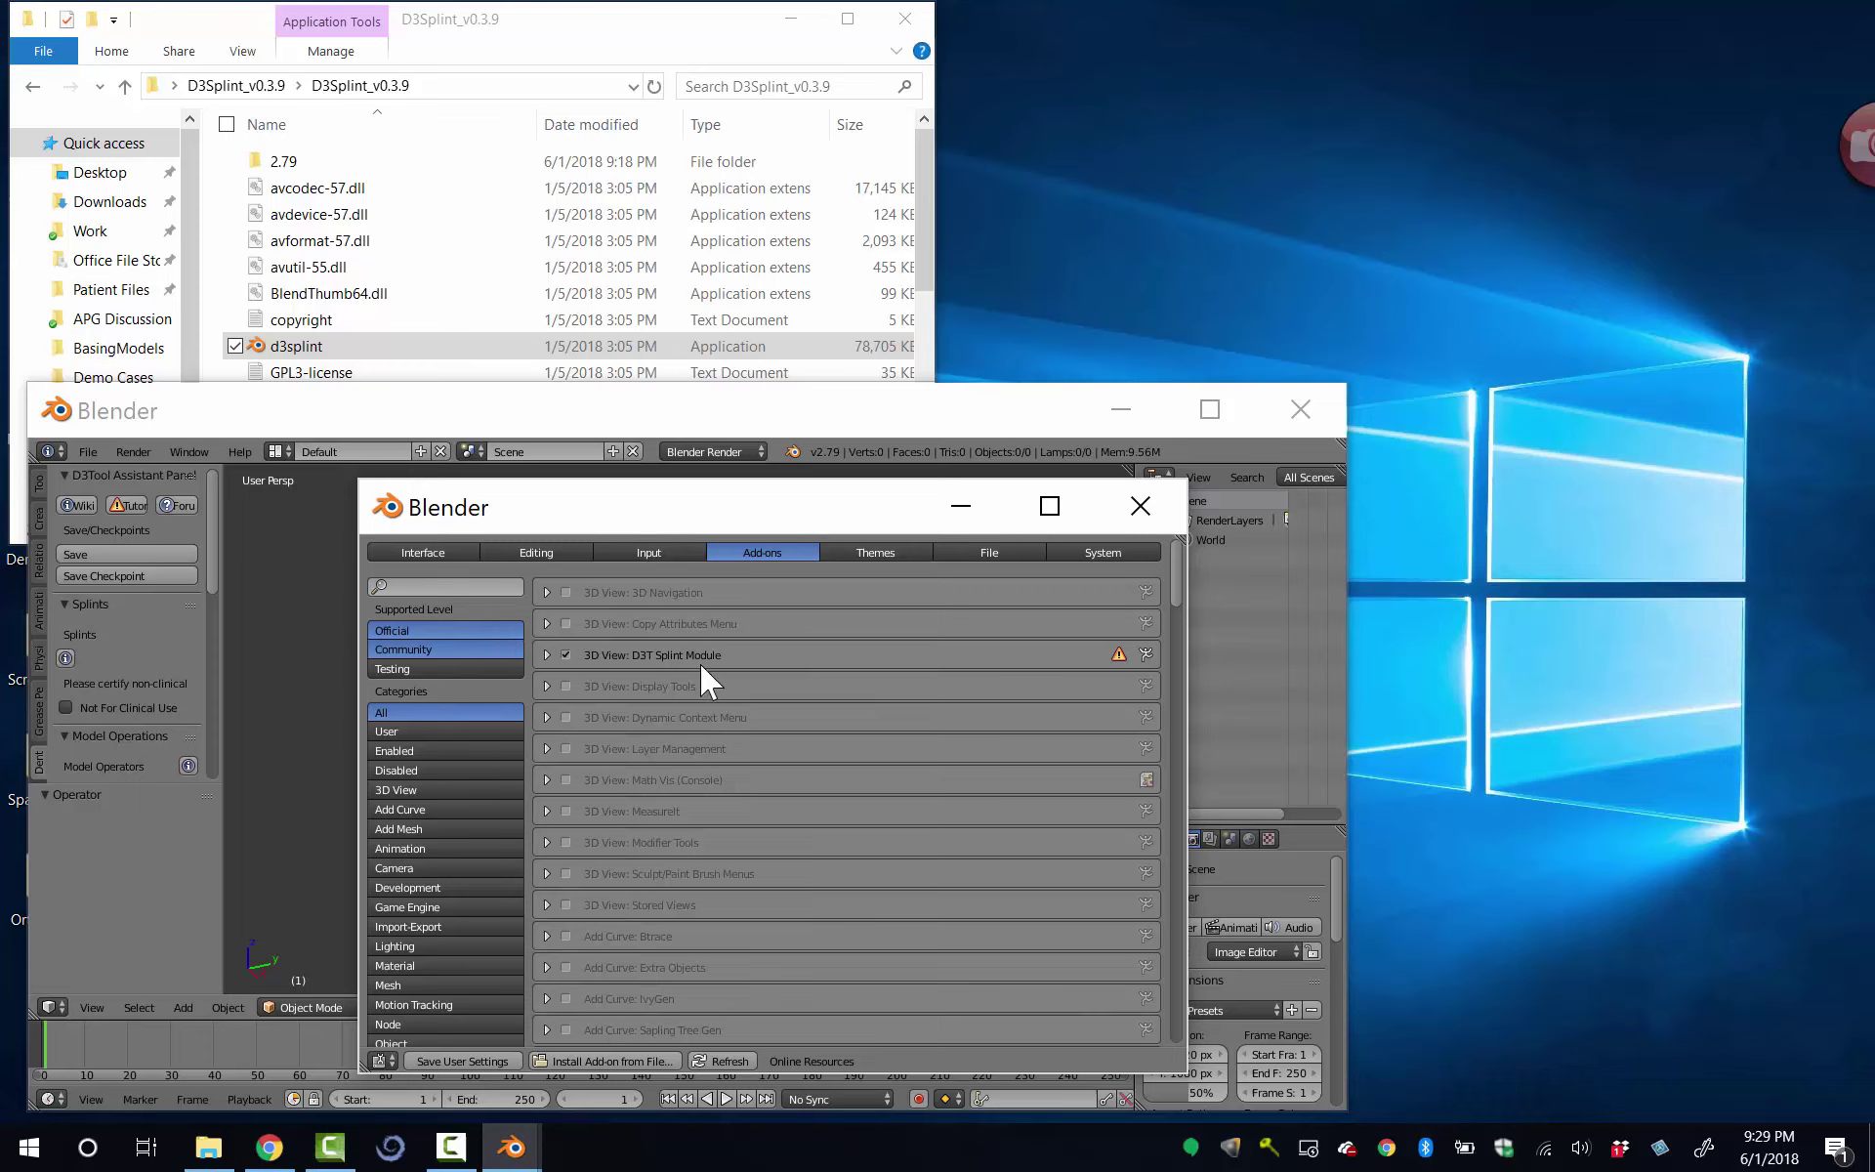
# Expand D3T Splint Module, tick Not For Clinical Use, and scroll down to Updater Settings
pyautogui.click(547, 654)
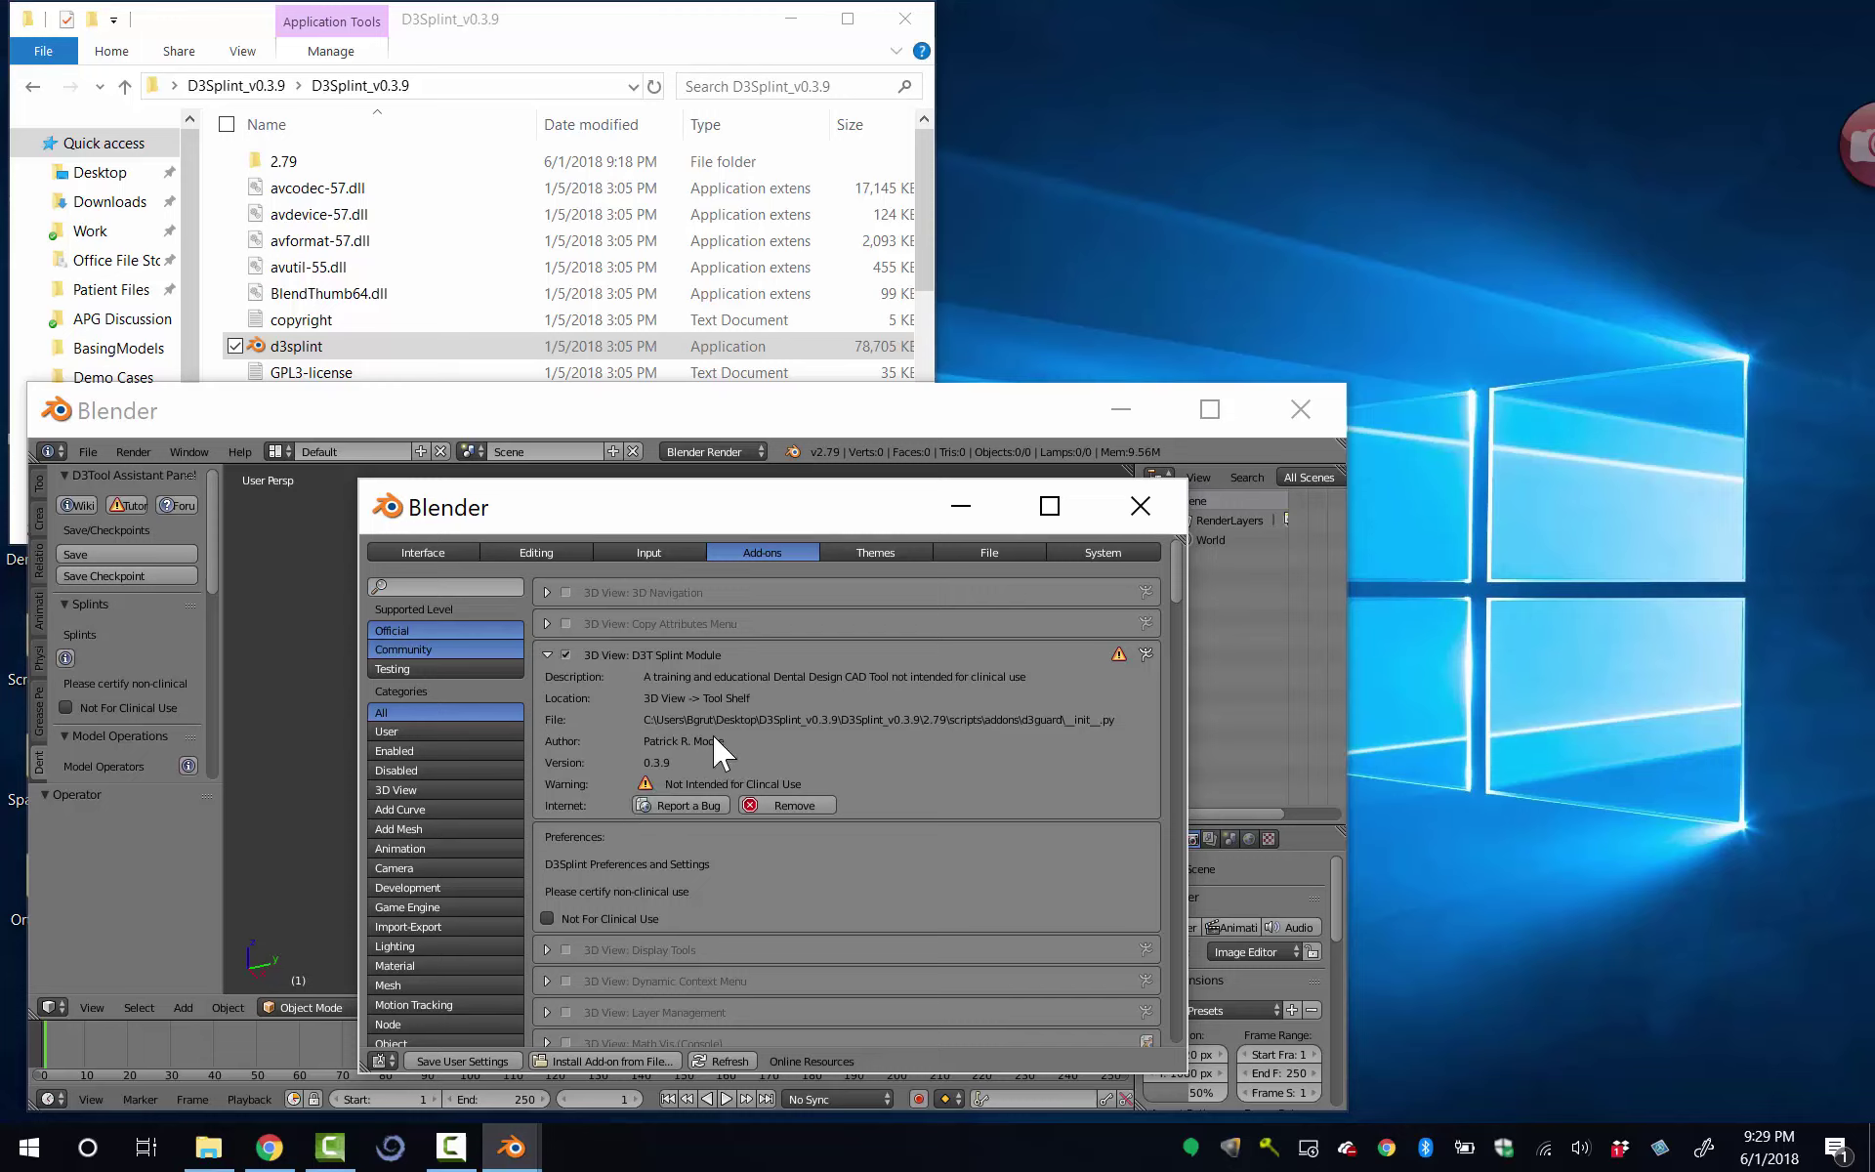
pyautogui.click(546, 918)
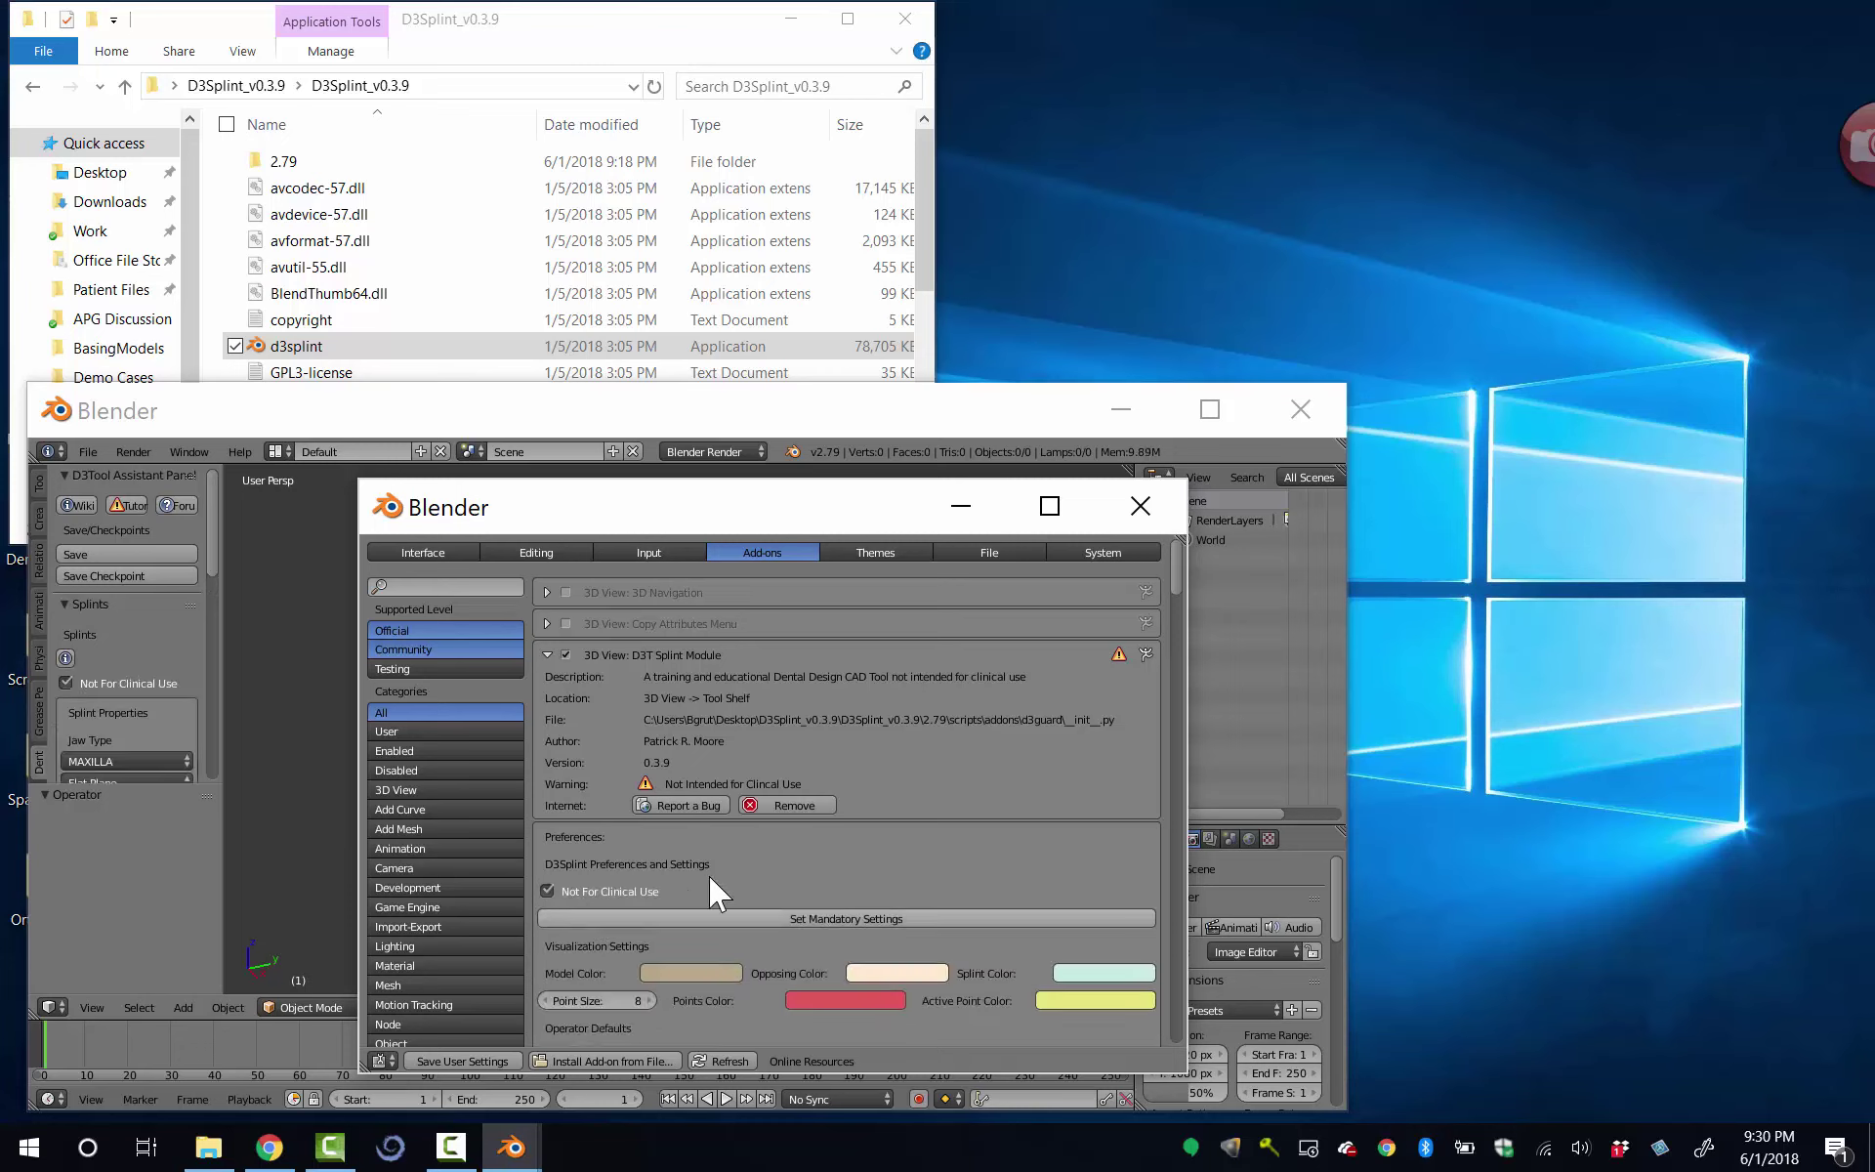
pyautogui.scroll(-5, 750, 857)
pyautogui.scroll(-2, 750, 864)
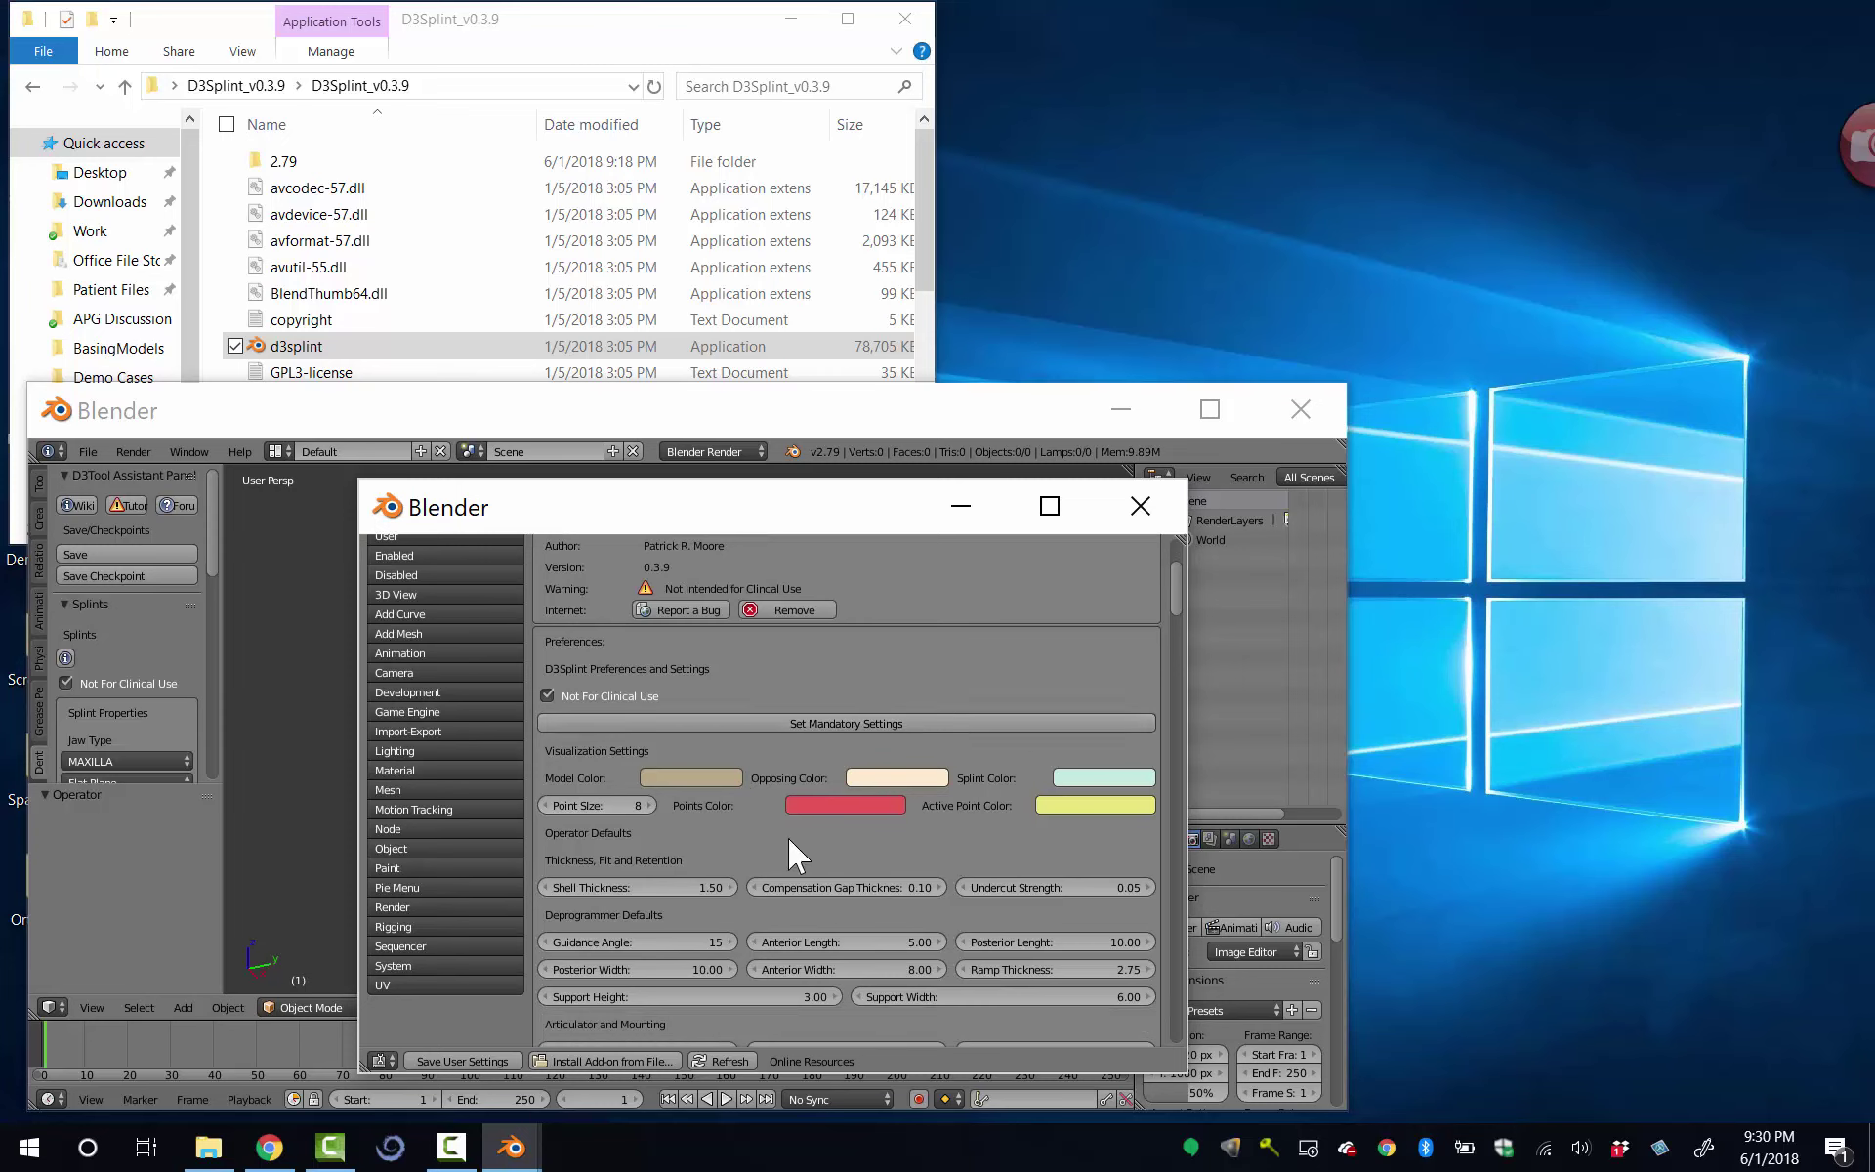
pyautogui.scroll(-2, 787, 836)
pyautogui.scroll(-2, 789, 834)
pyautogui.scroll(-2, 788, 834)
pyautogui.scroll(-2, 788, 828)
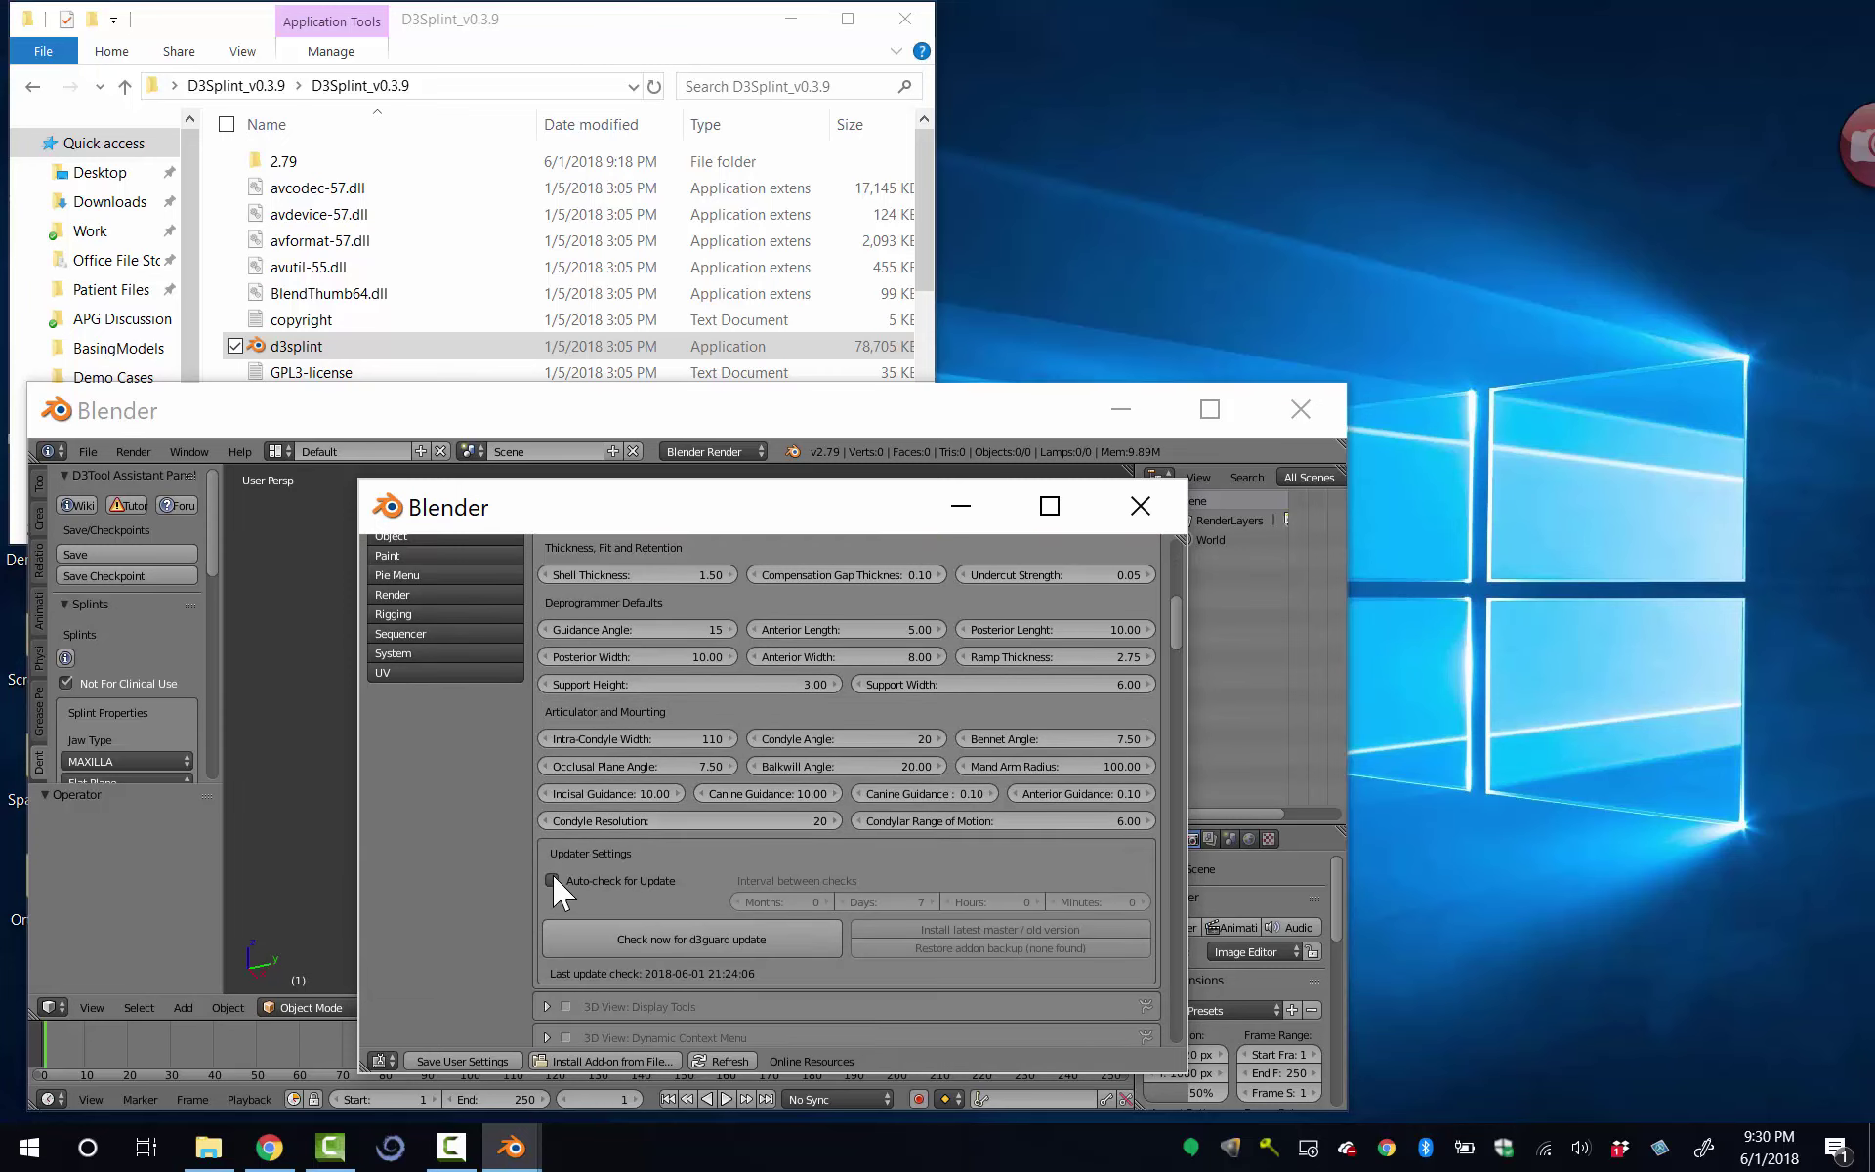
# Check for updates, then install the D3Splint update to version (0, 4, 8)
pyautogui.click(594, 940)
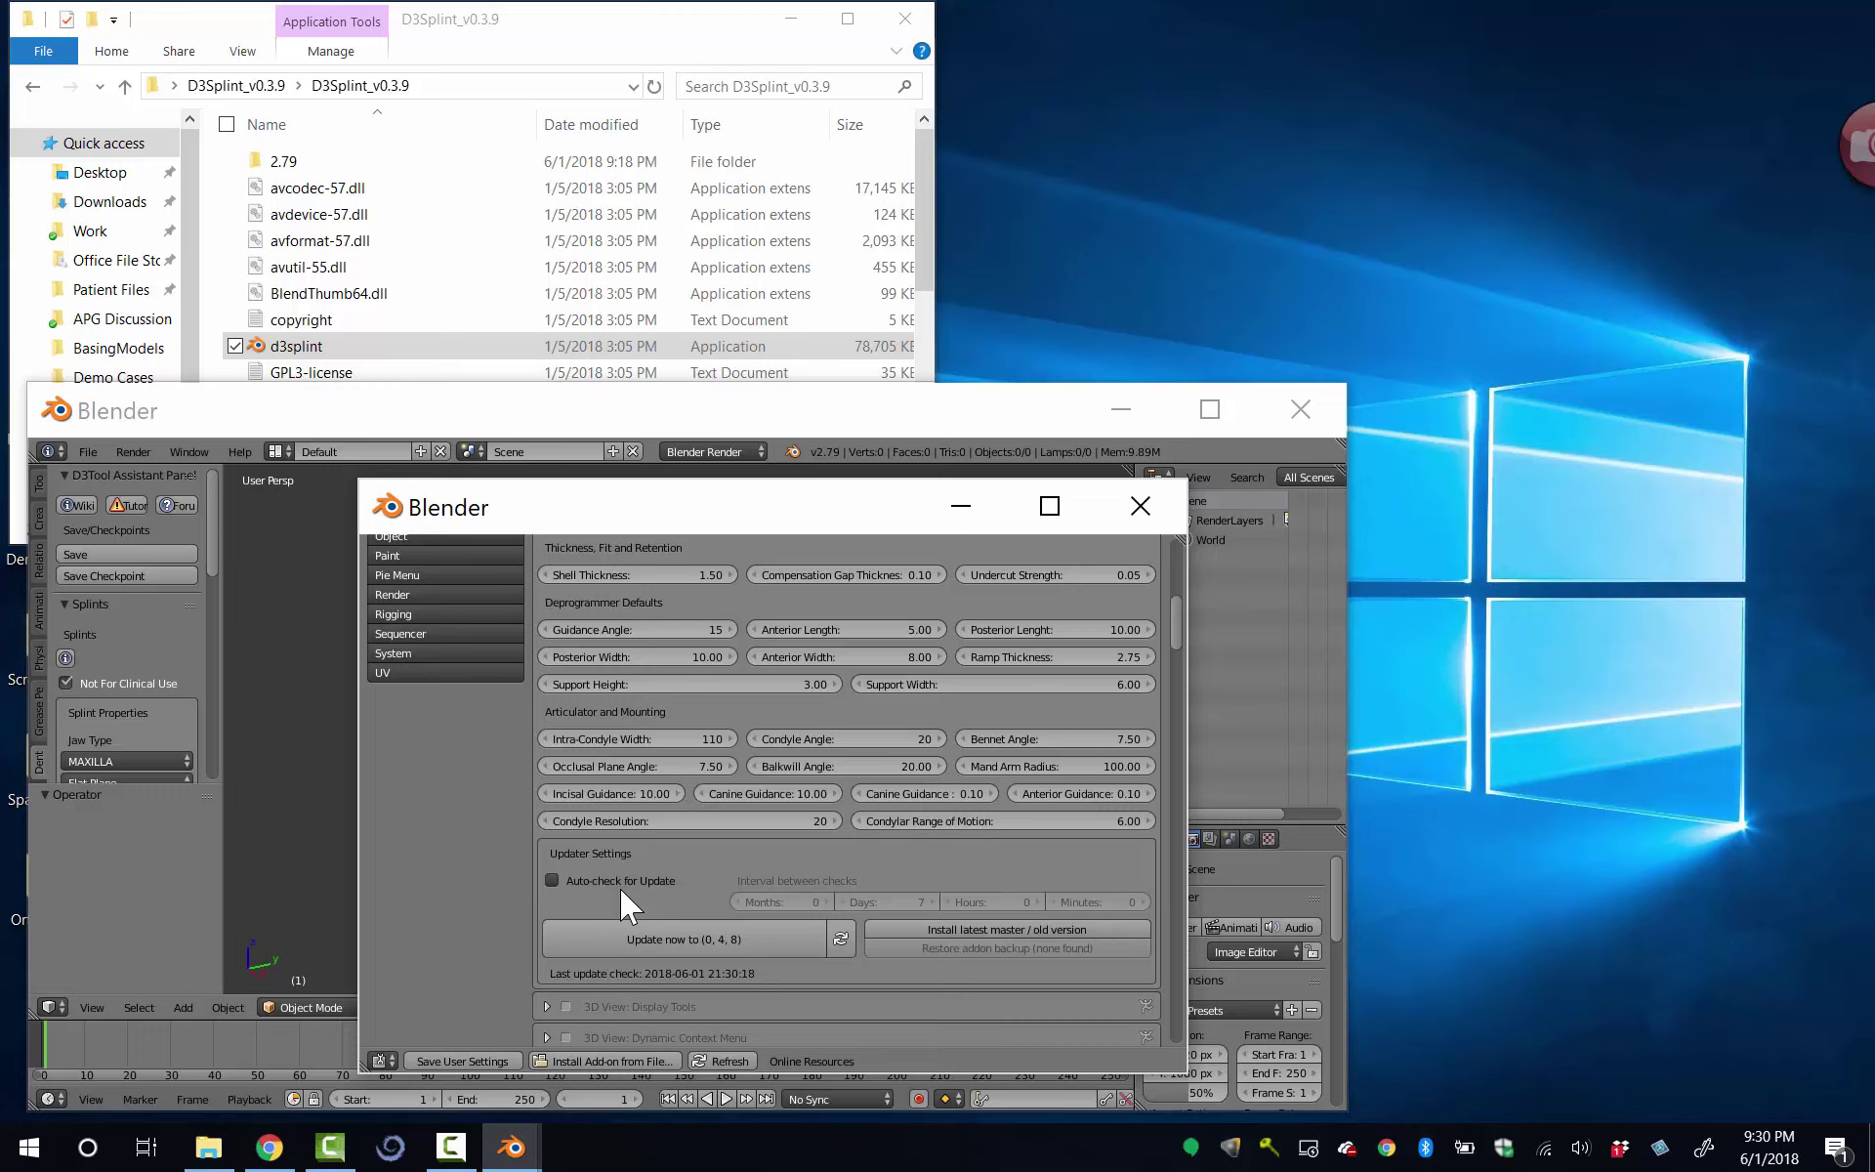
pyautogui.click(701, 944)
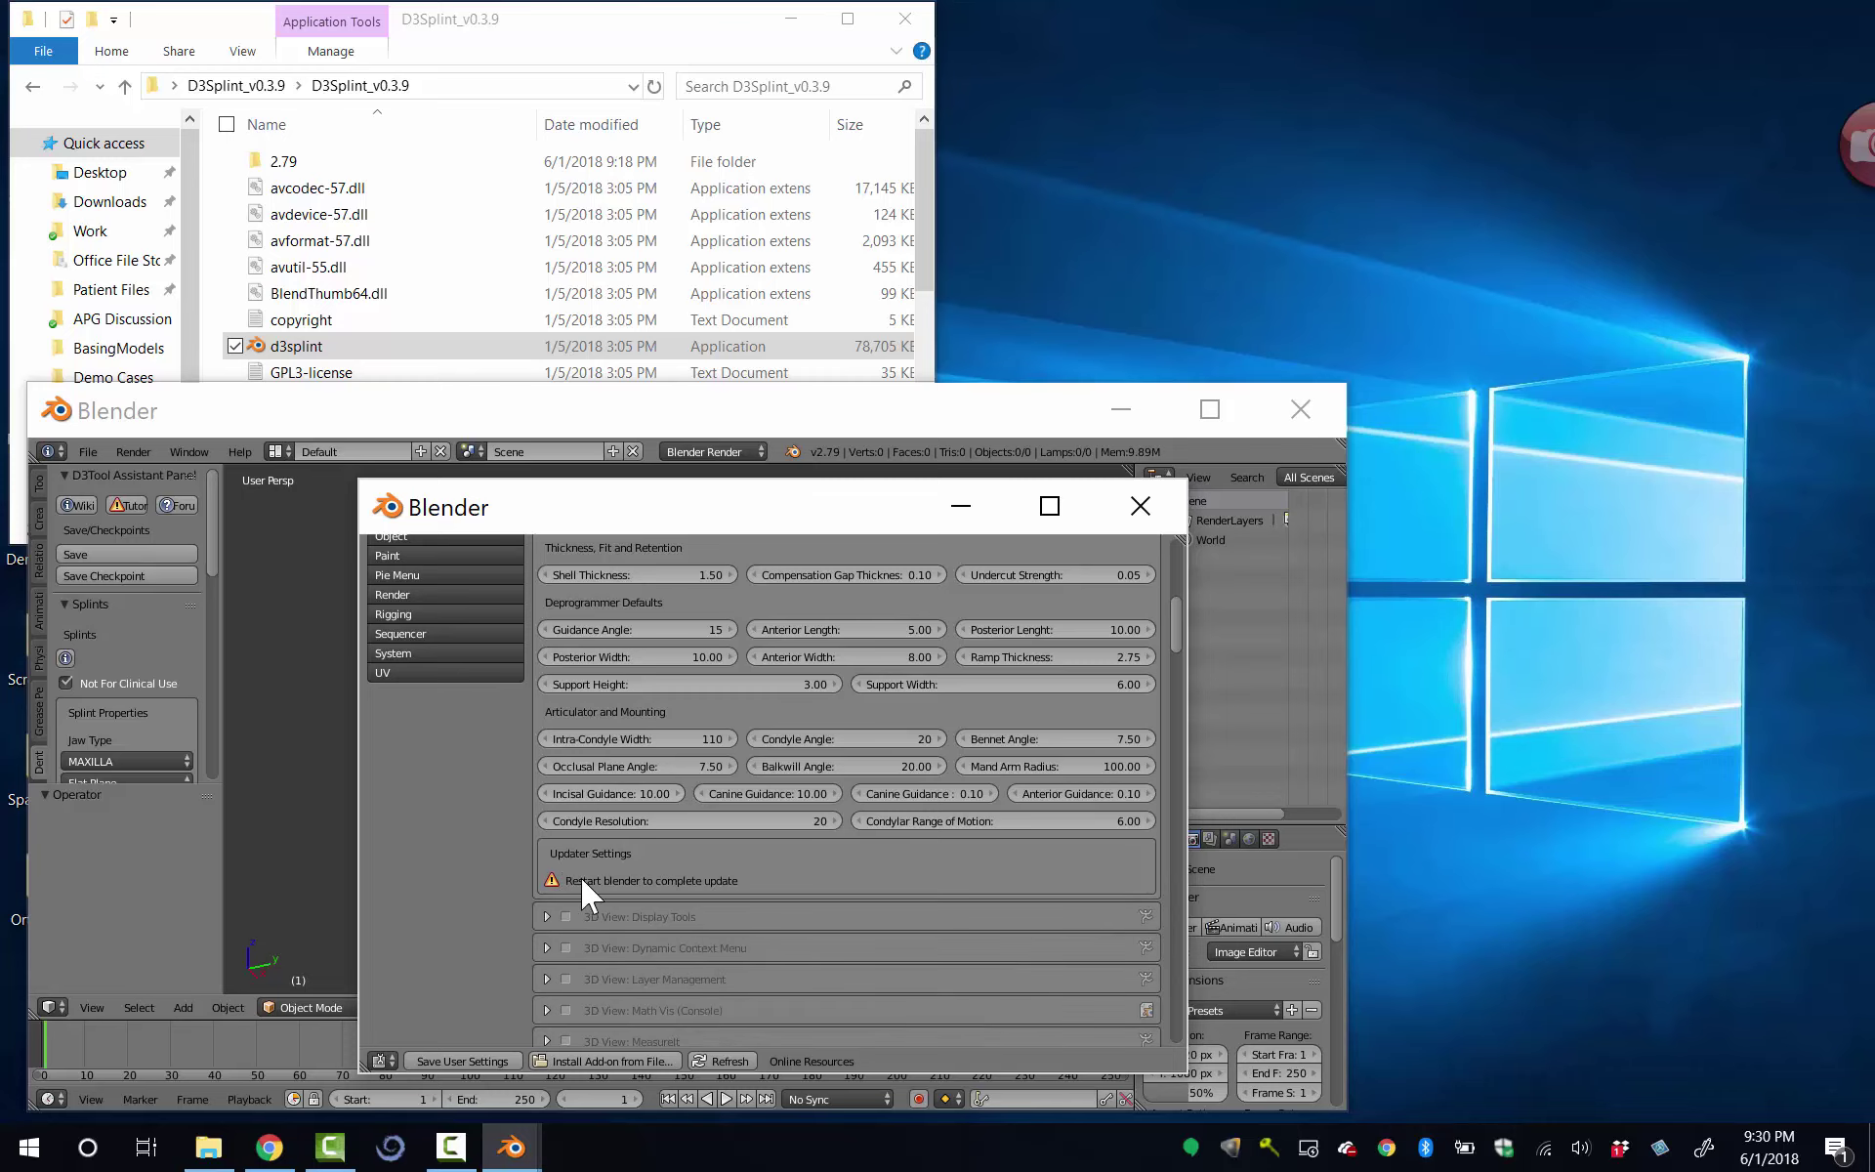
# Quit Blender without saving, relaunch d3splint.exe, and verify D3T Splint Module shows version 0.4.8
pyautogui.click(1140, 506)
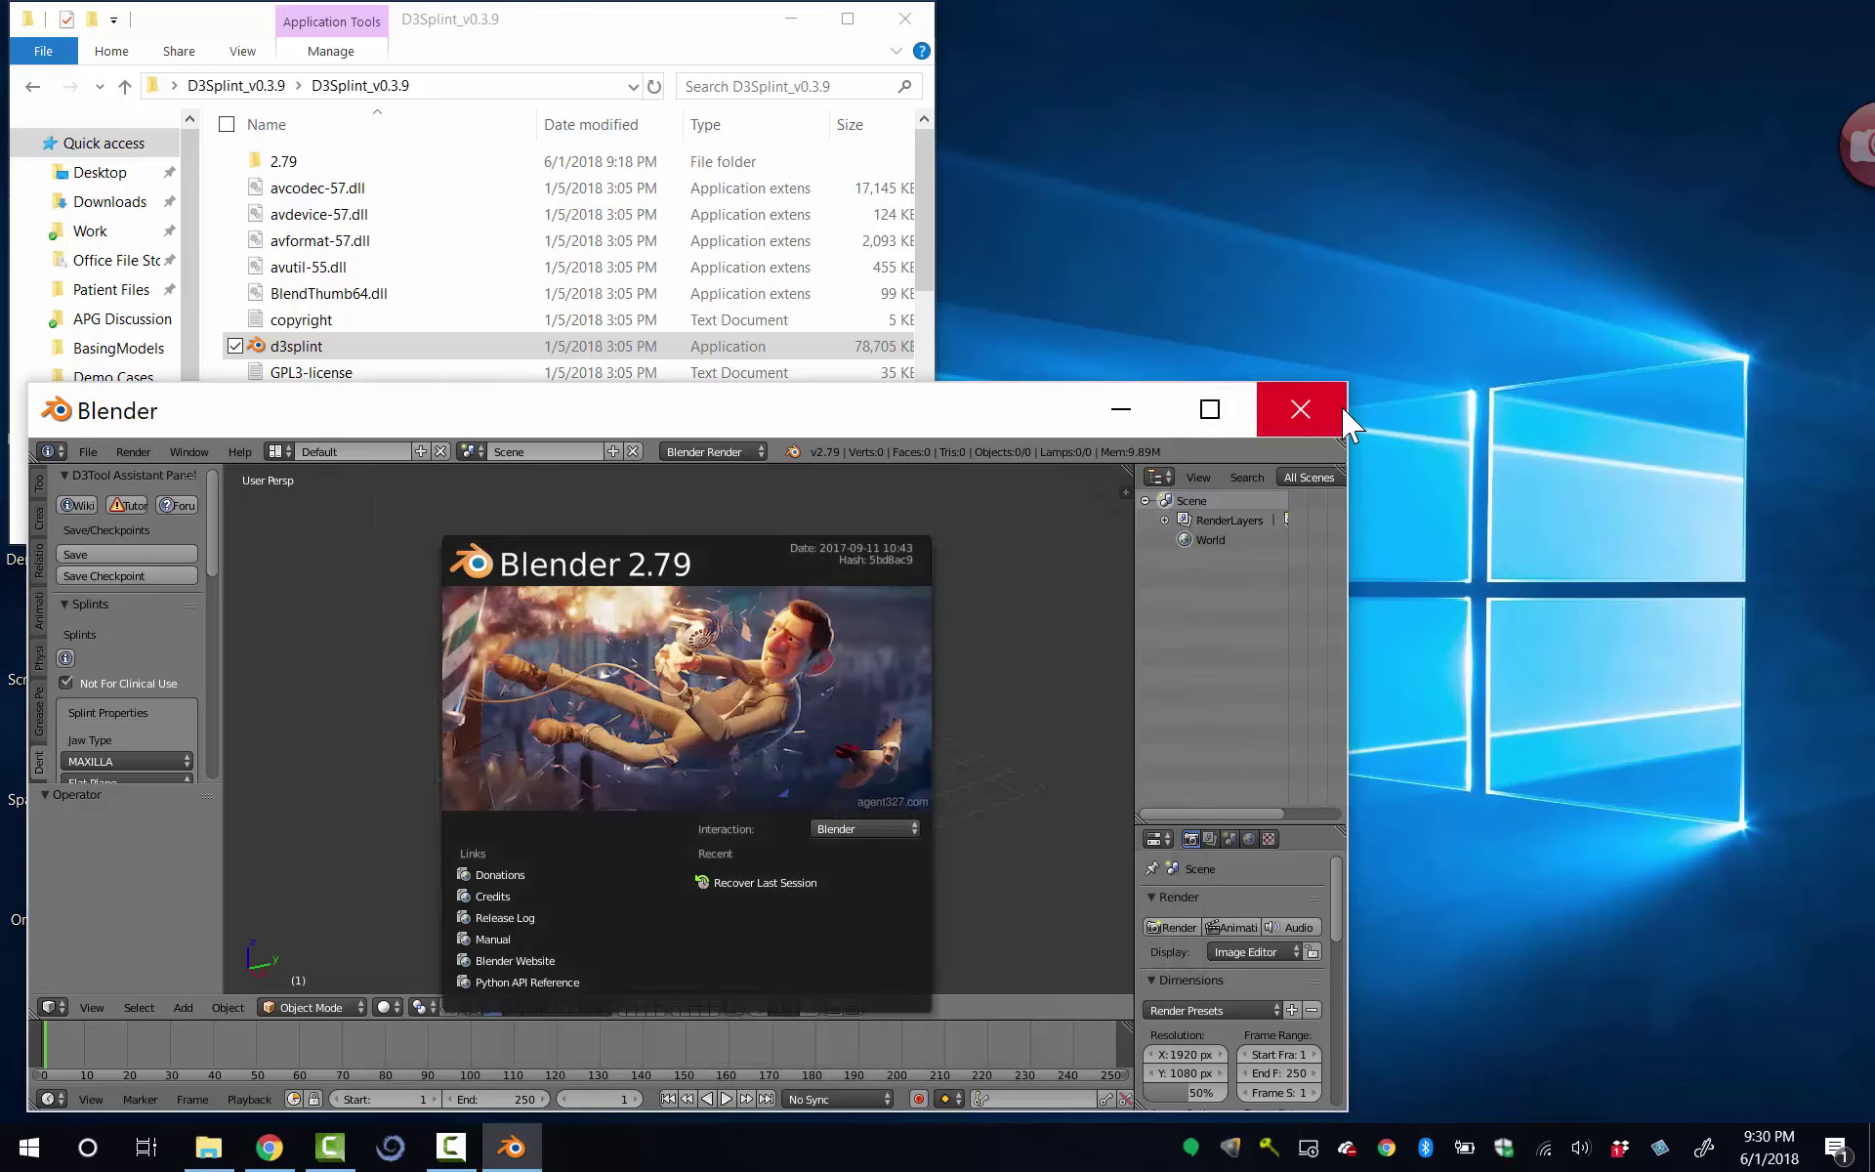
pyautogui.click(1308, 425)
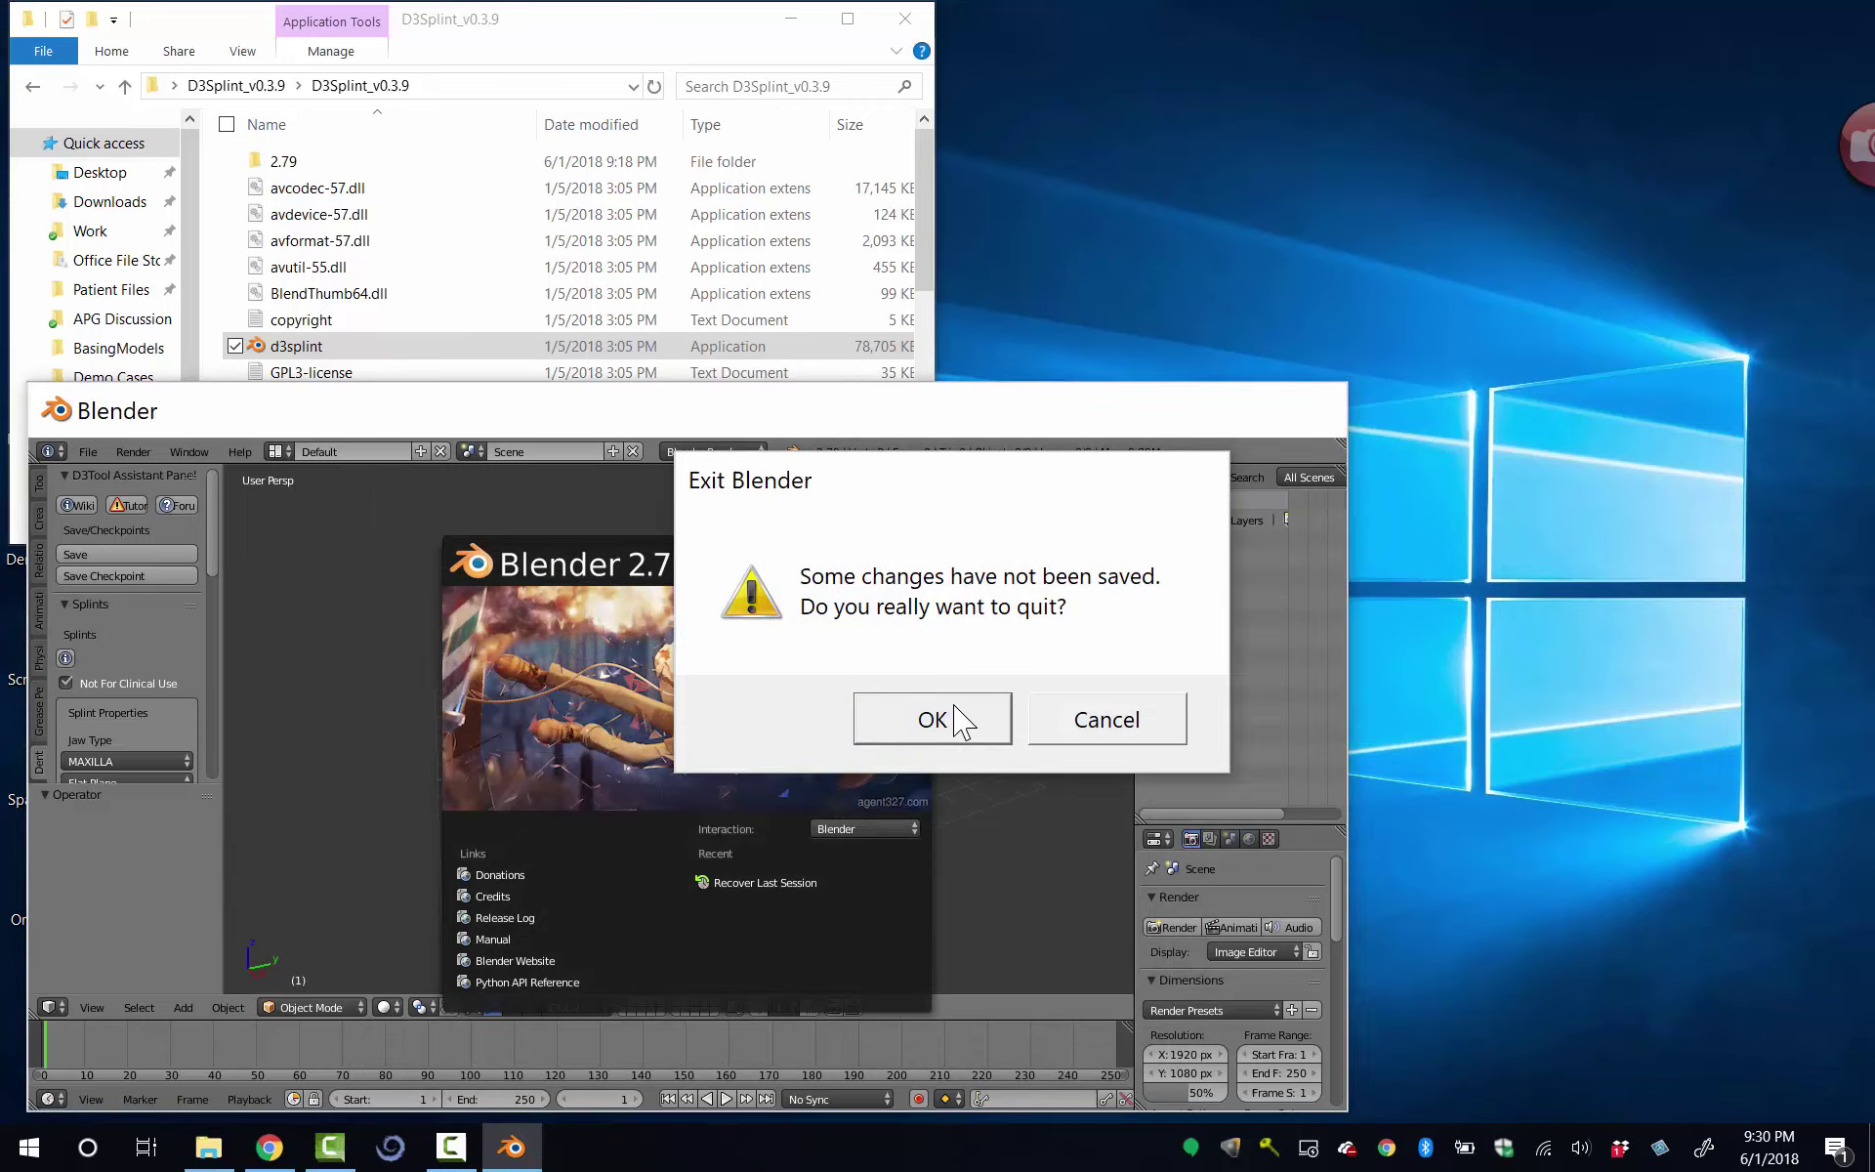
pyautogui.click(954, 720)
pyautogui.doubleClick(293, 348)
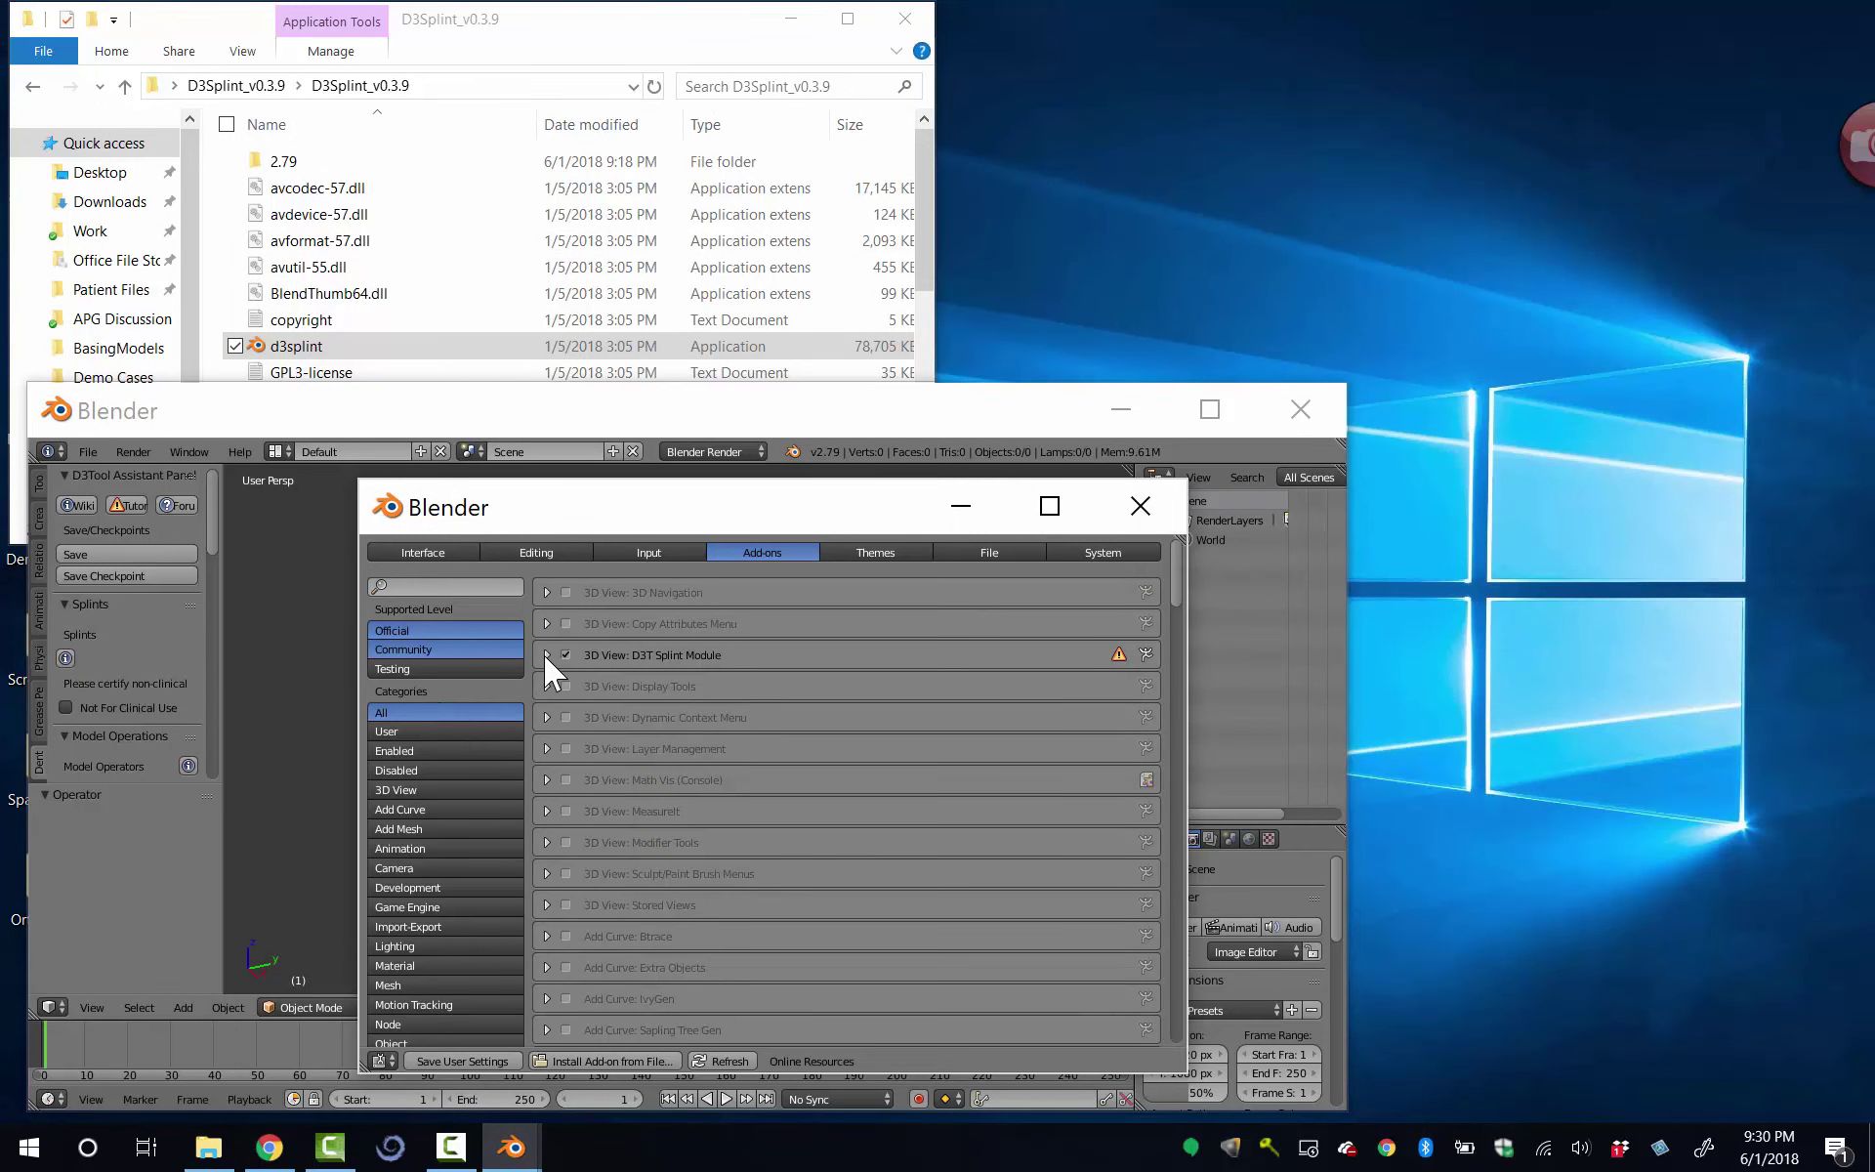
pyautogui.click(548, 656)
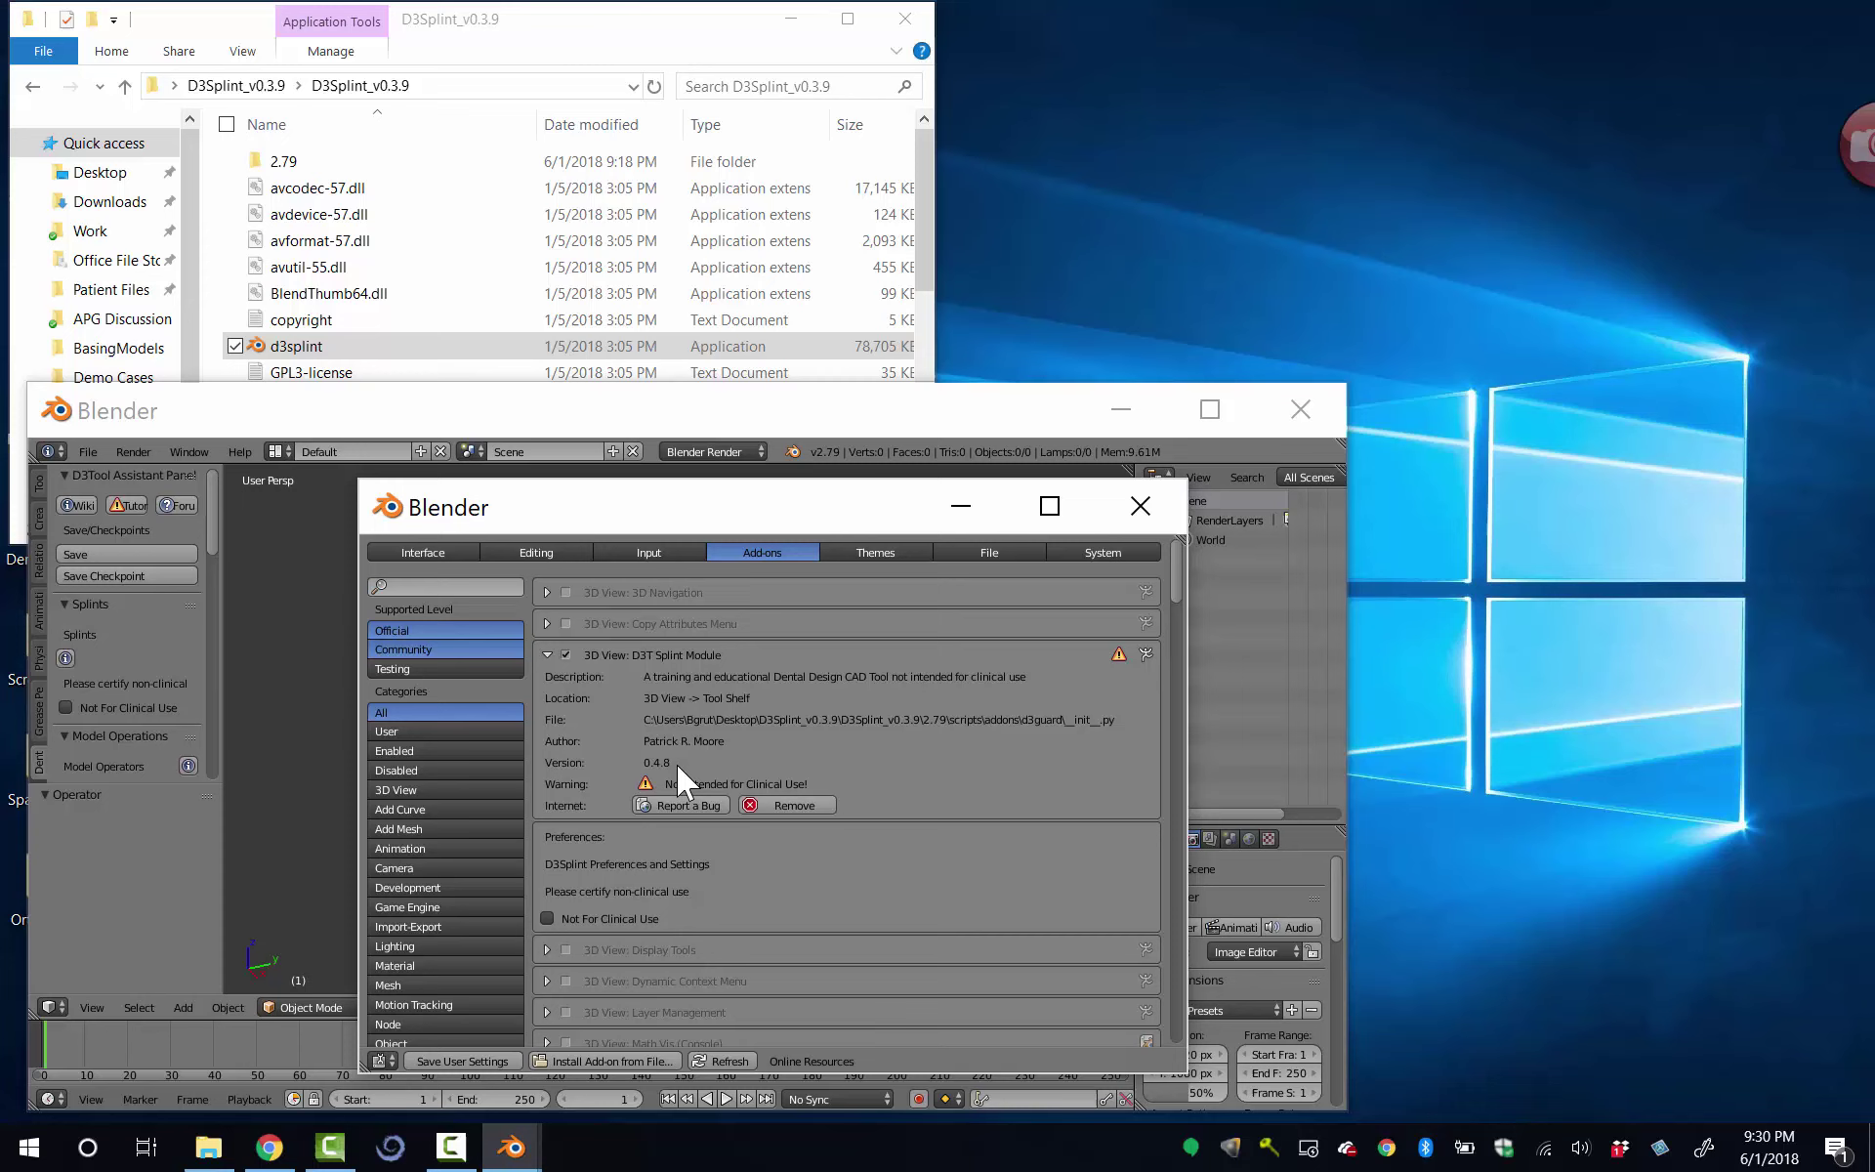
# Close the User Preferences window and dismiss the Blender splash screen
pyautogui.click(1139, 514)
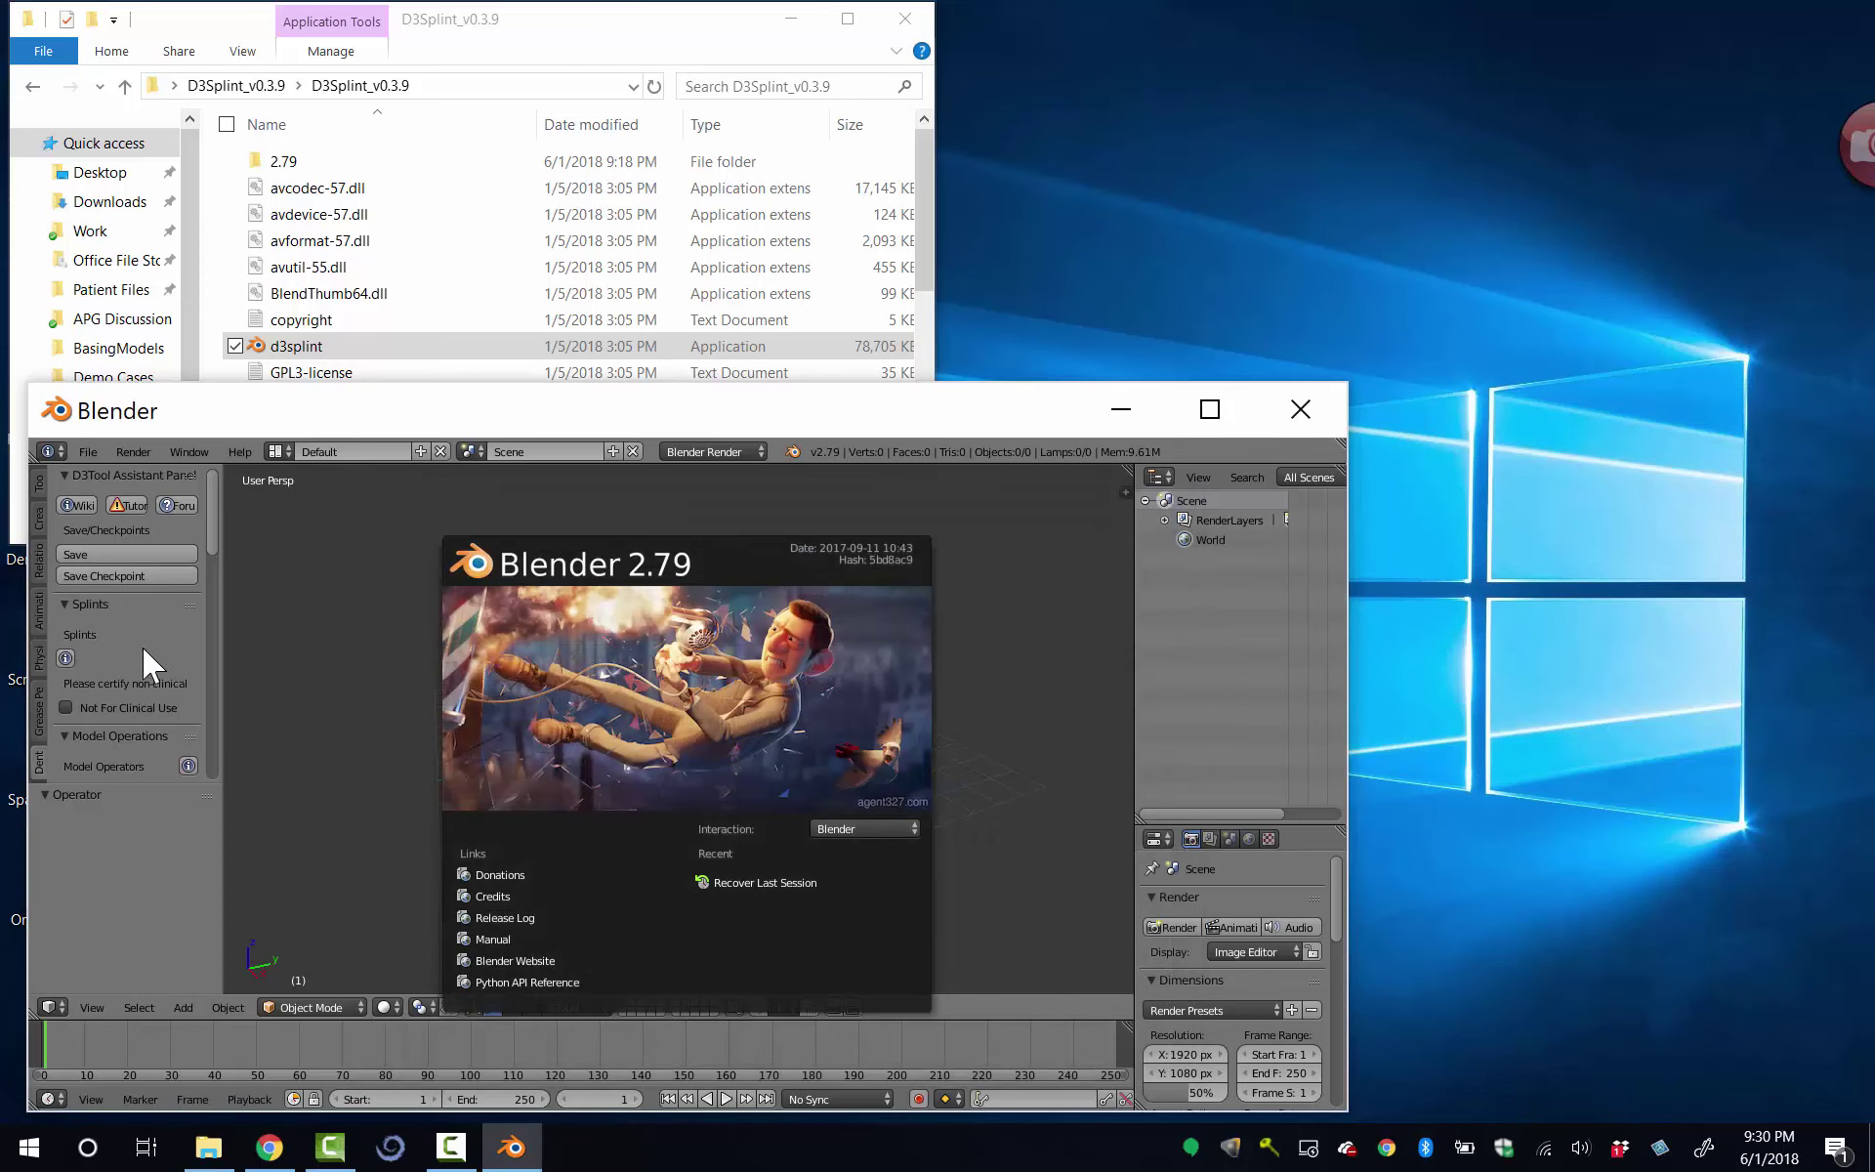
pyautogui.click(244, 572)
pyautogui.moveTo(217, 537)
pyautogui.mouseDown()
pyautogui.moveTo(211, 766)
pyautogui.moveTo(224, 512)
pyautogui.mouseUp()
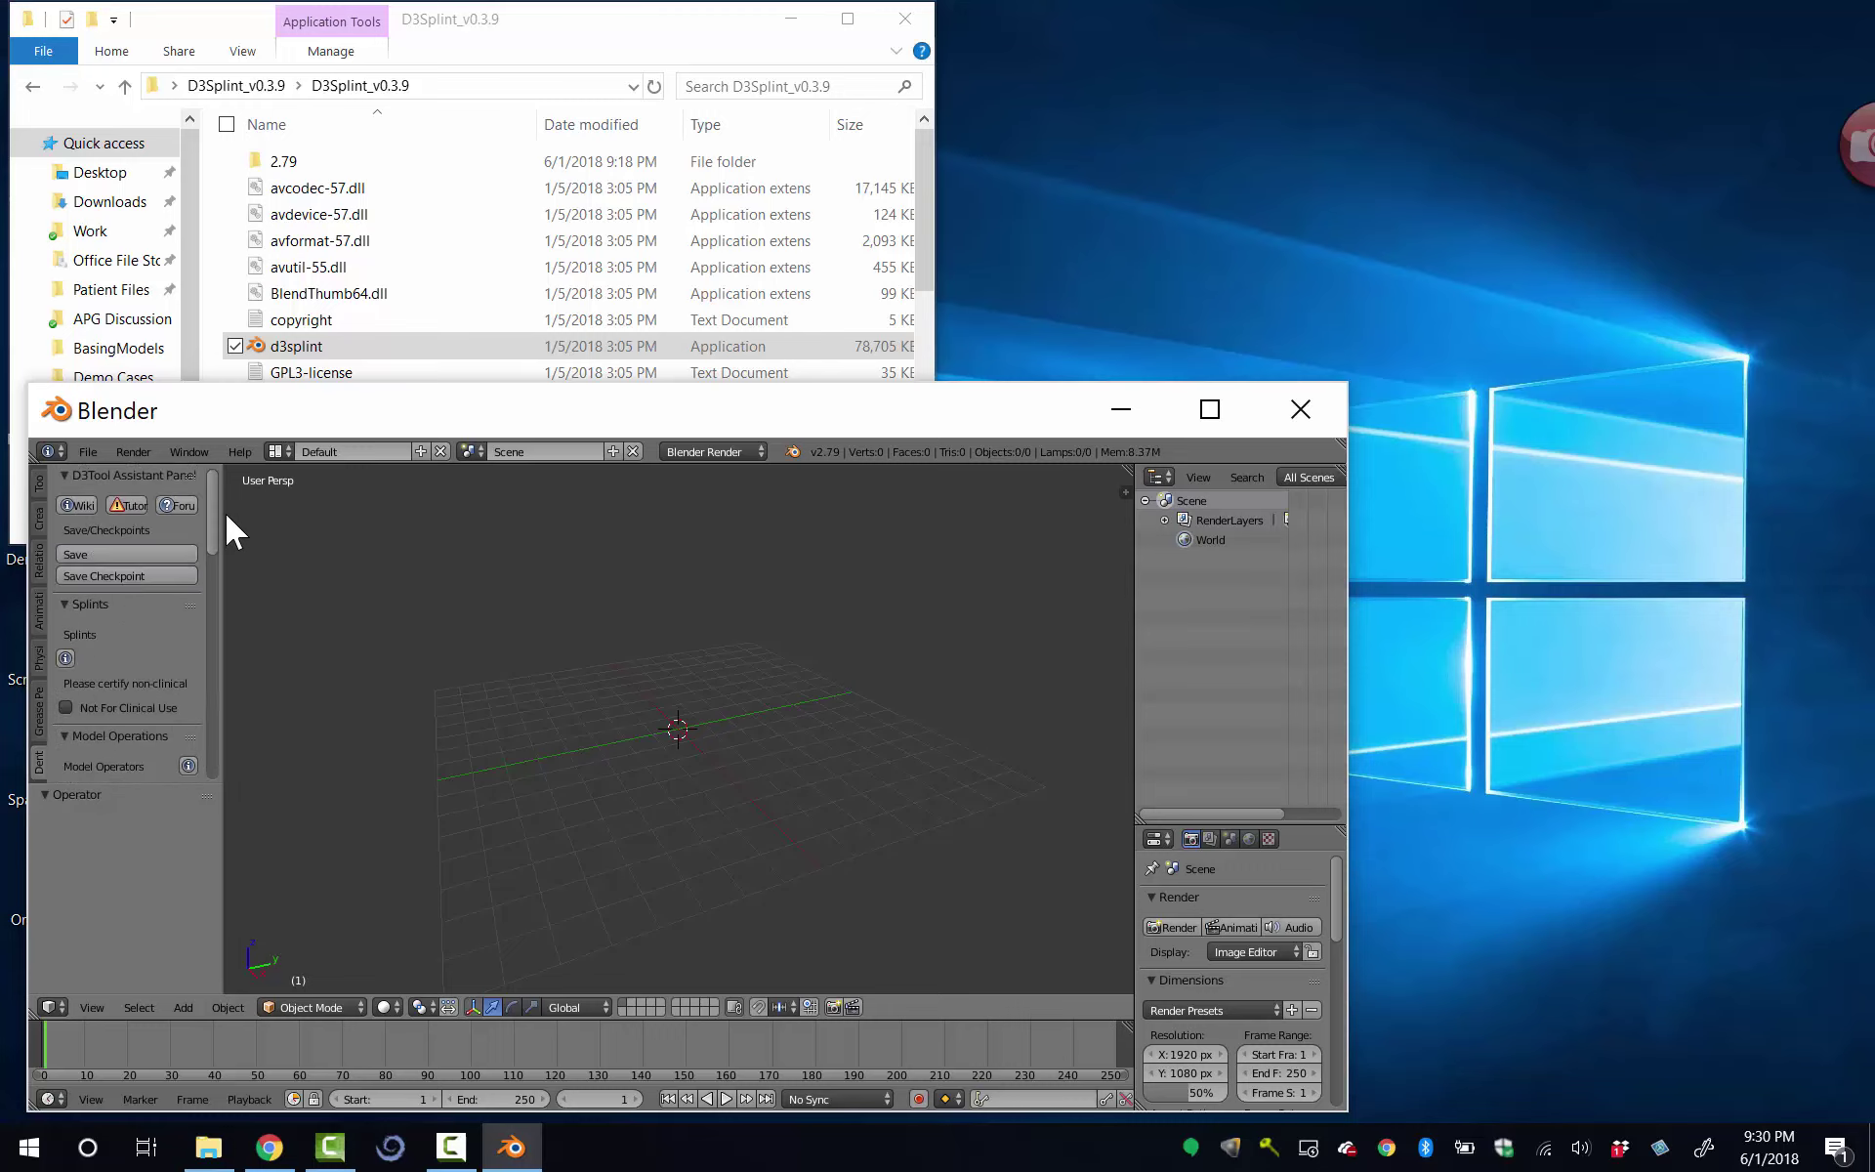